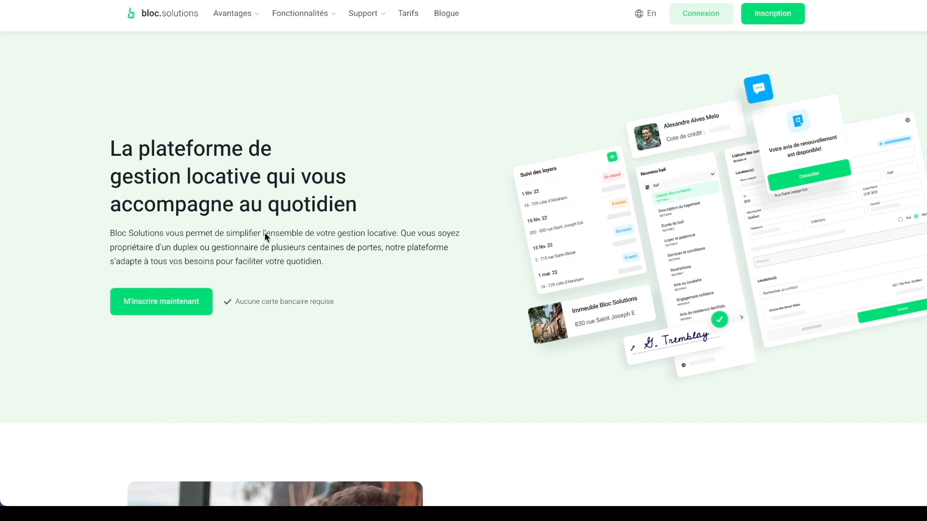
Step: Open the Vue d'ensemble features page from the Fonctionnalités menu
mouse_move(303, 15)
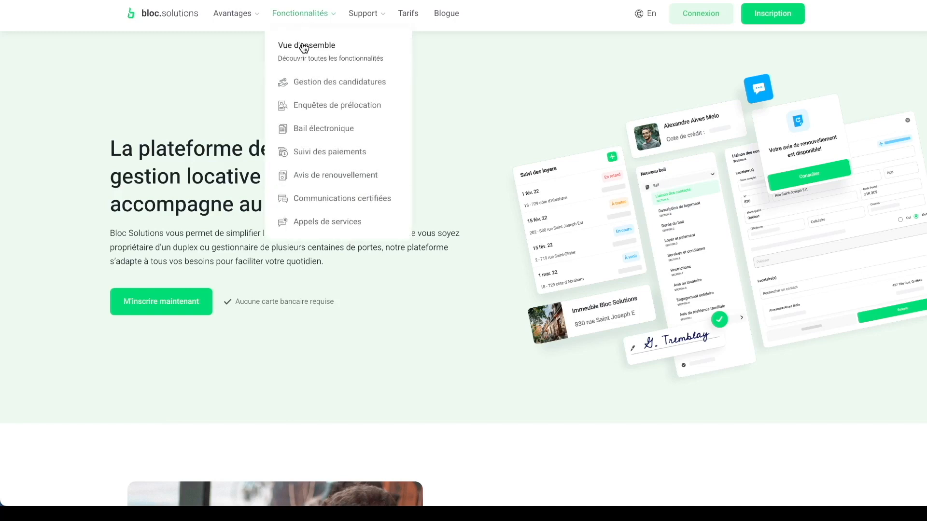
left_click(304, 49)
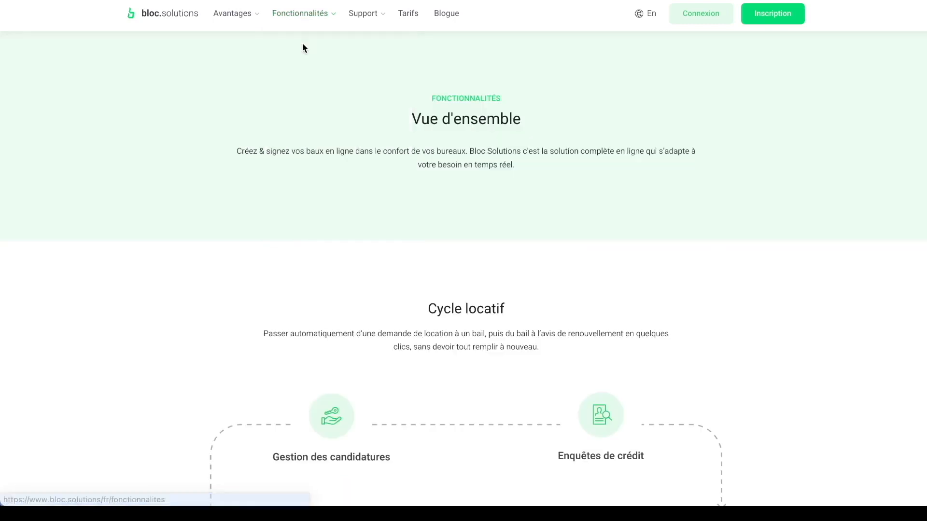
Step: Scroll down through the Cycle locatif diagram on the features overview page
scroll(456, 337, "down", 1)
scroll(457, 338, "down", 4)
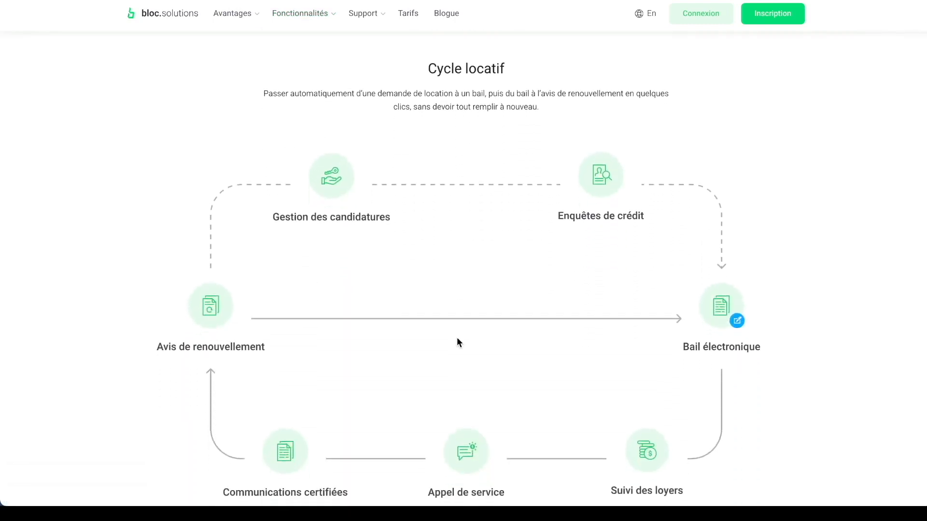
scroll(457, 338, "down", 1)
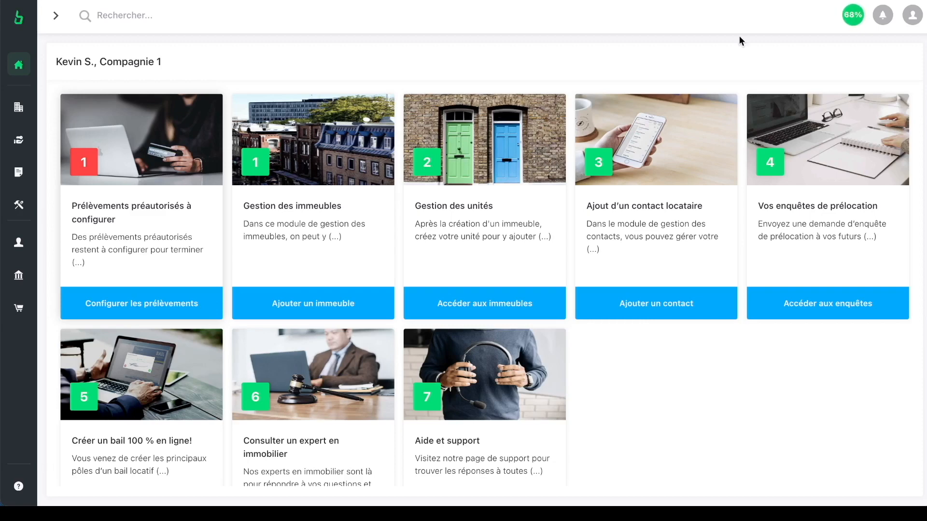
left_click(861, 17)
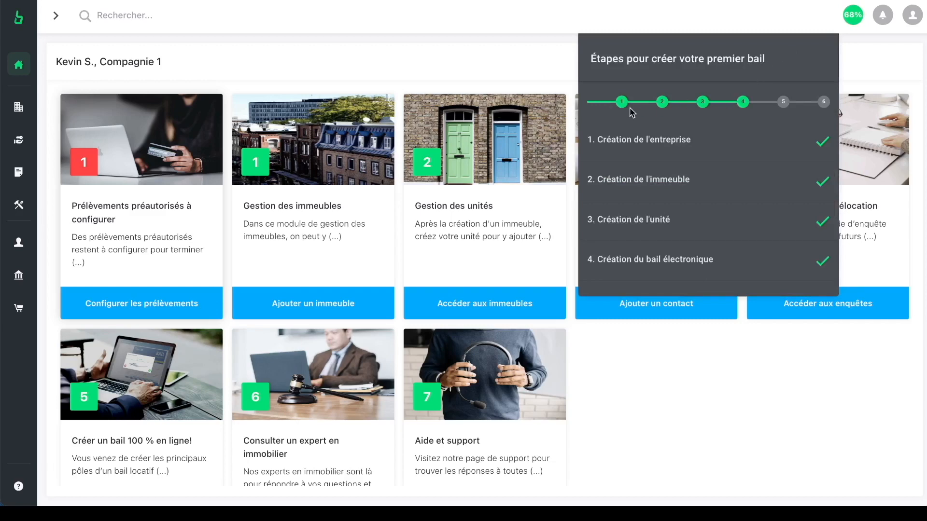
scroll(630, 107, "down", 1)
scroll(632, 112, "down", 1)
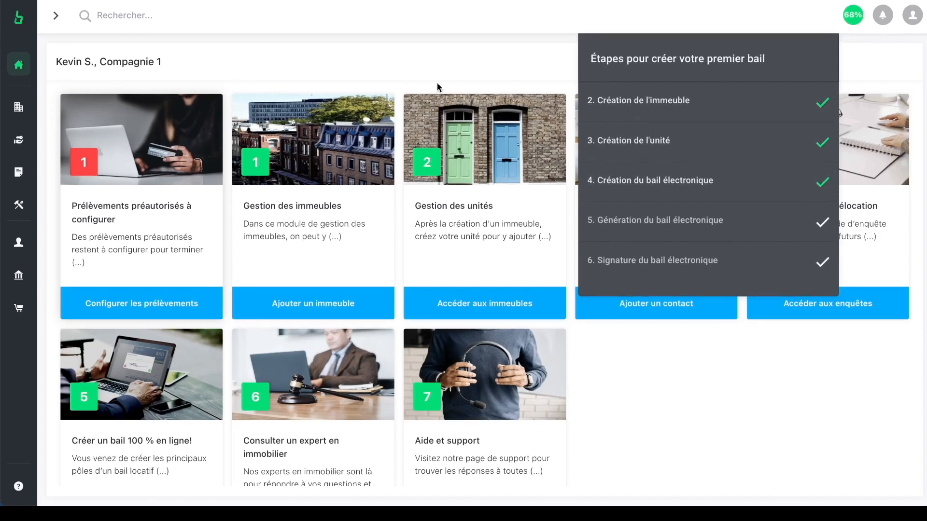
left_click(410, 80)
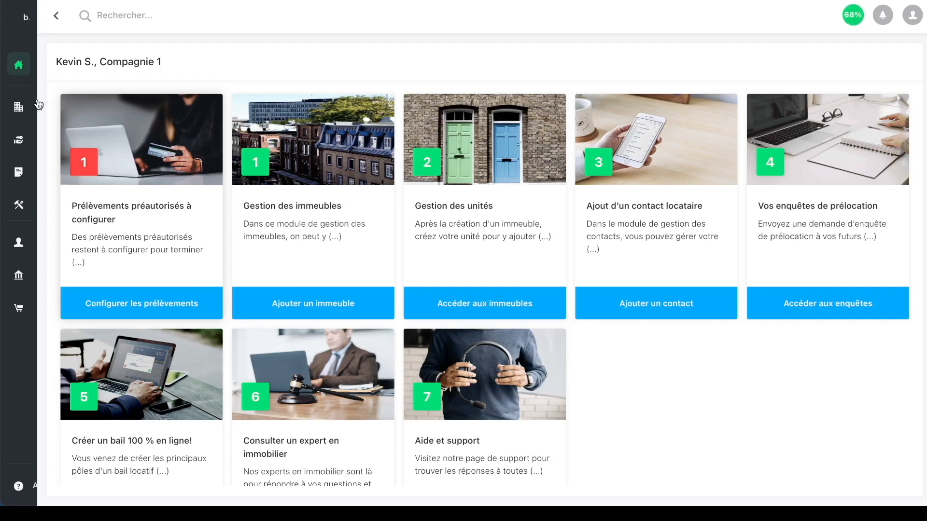
Step: Expand the Prélocation, Baux et avis and Gestion menu sections, then go to Propriétés
mouse_move(37, 103)
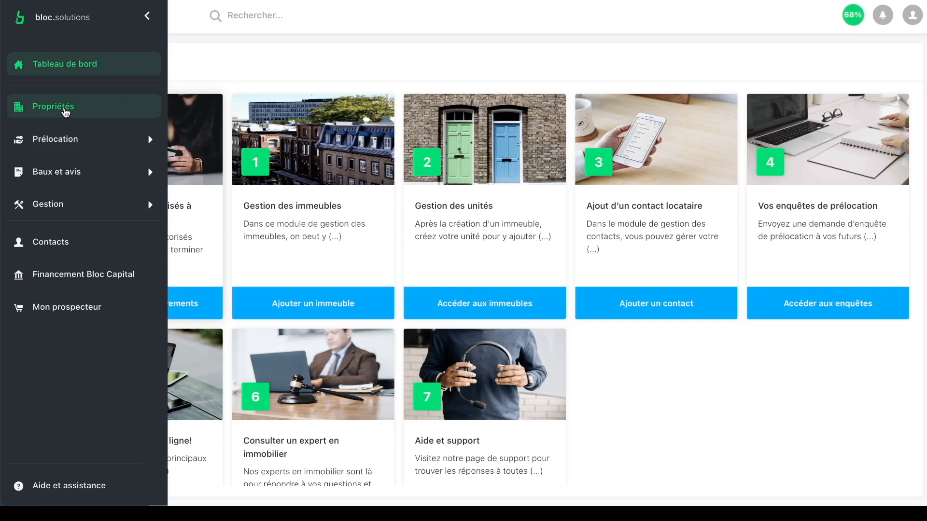
left_click(82, 145)
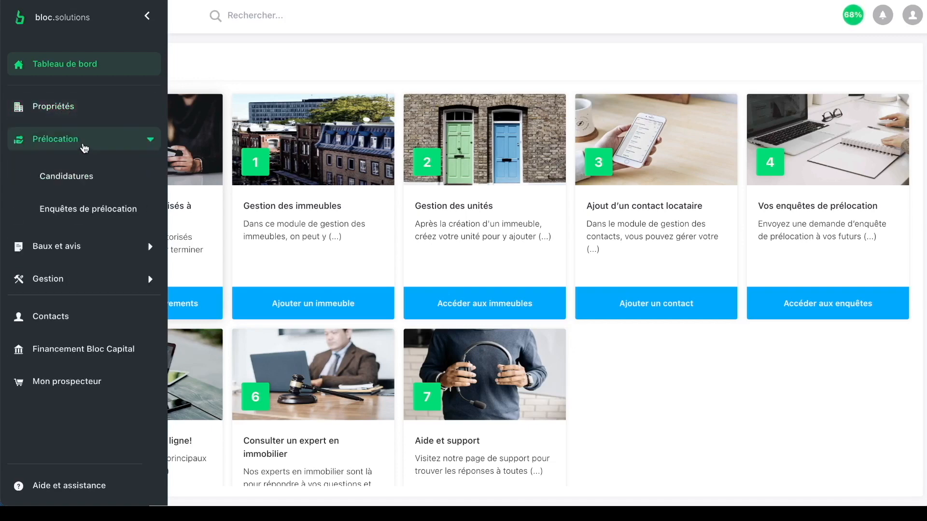
left_click(94, 247)
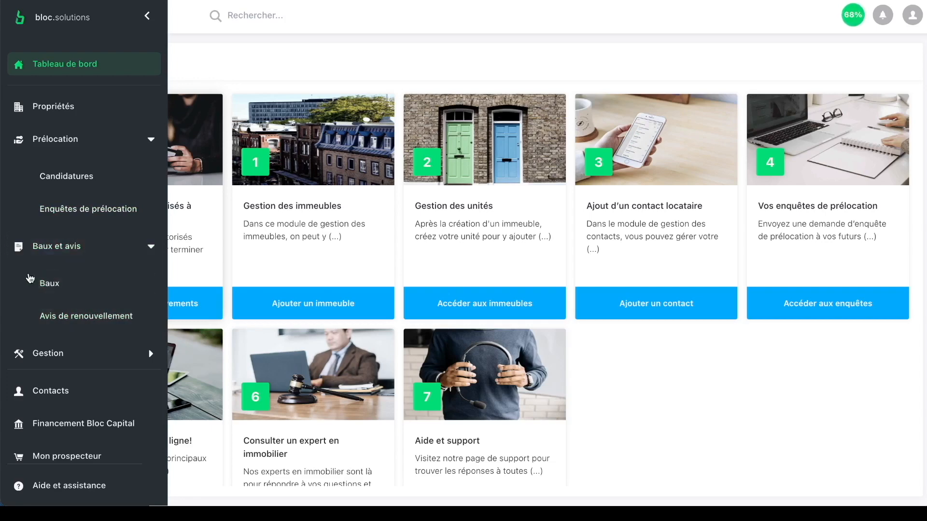
left_click(68, 349)
scroll(69, 352, "down", 1)
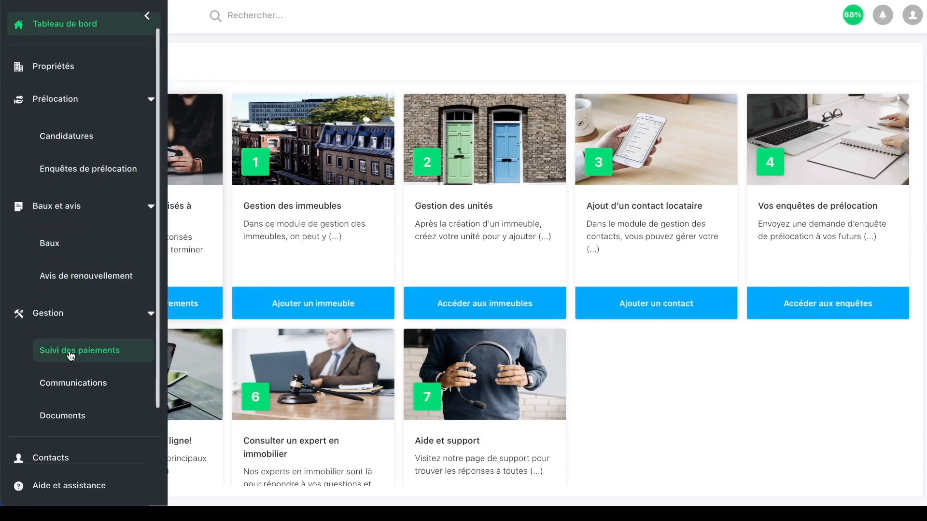
scroll(69, 357, "down", 1)
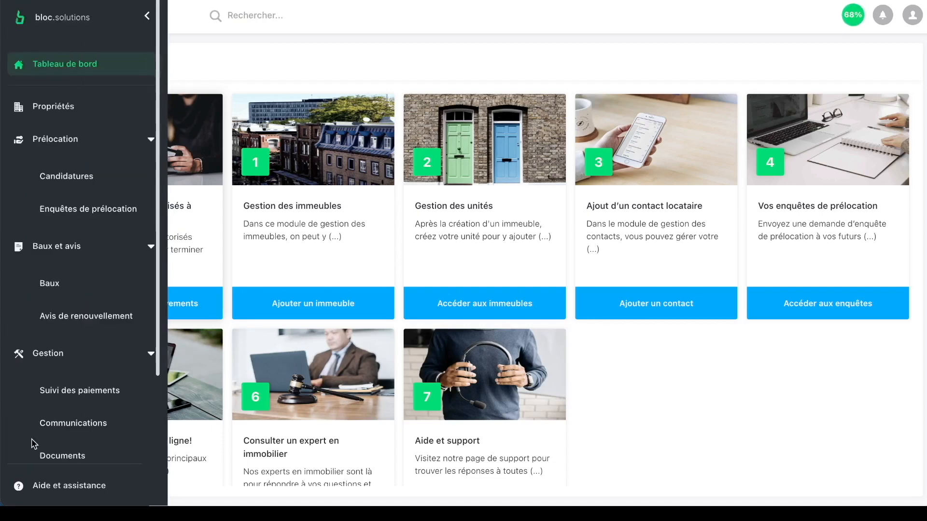
scroll(67, 423, "down", 3)
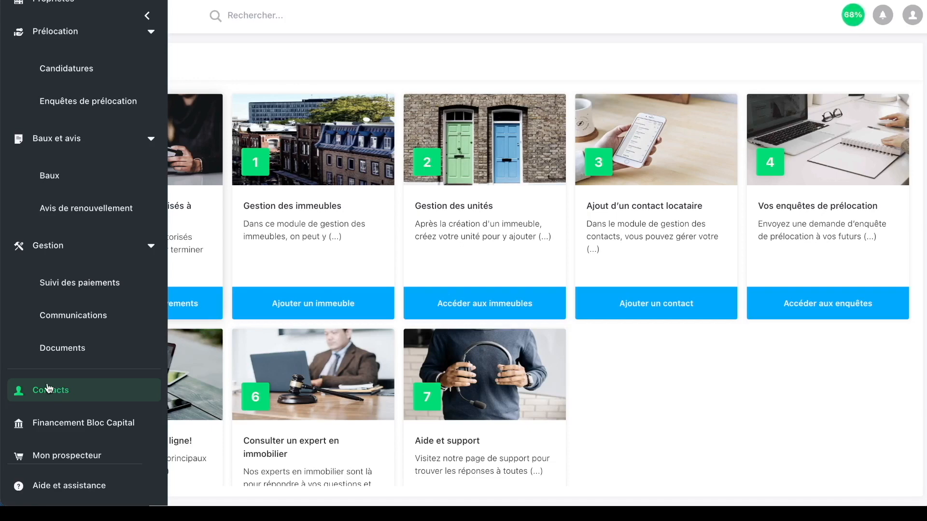
scroll(82, 145, "up", 3)
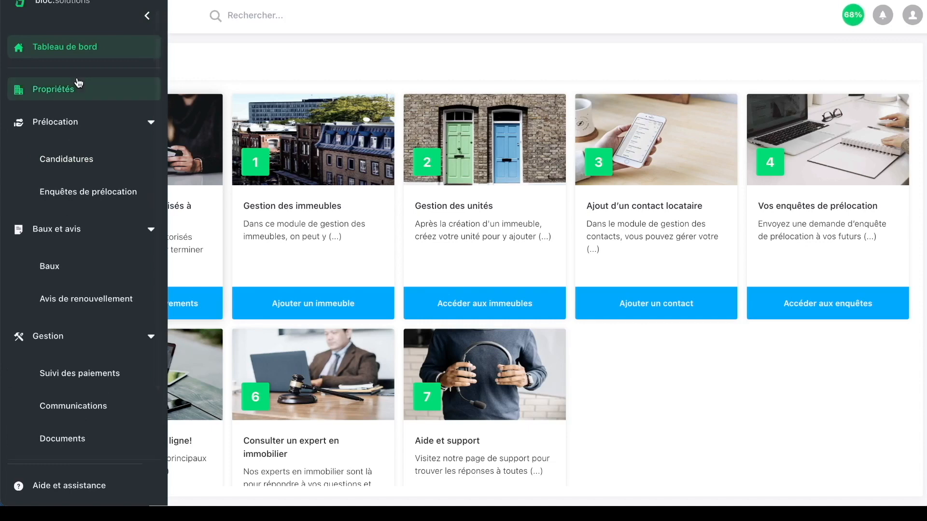
left_click(50, 88)
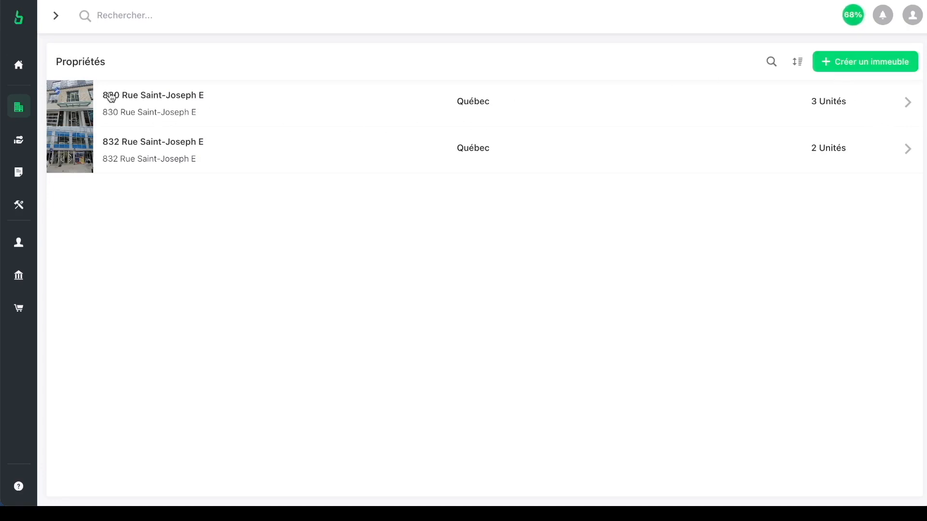
left_click(210, 117)
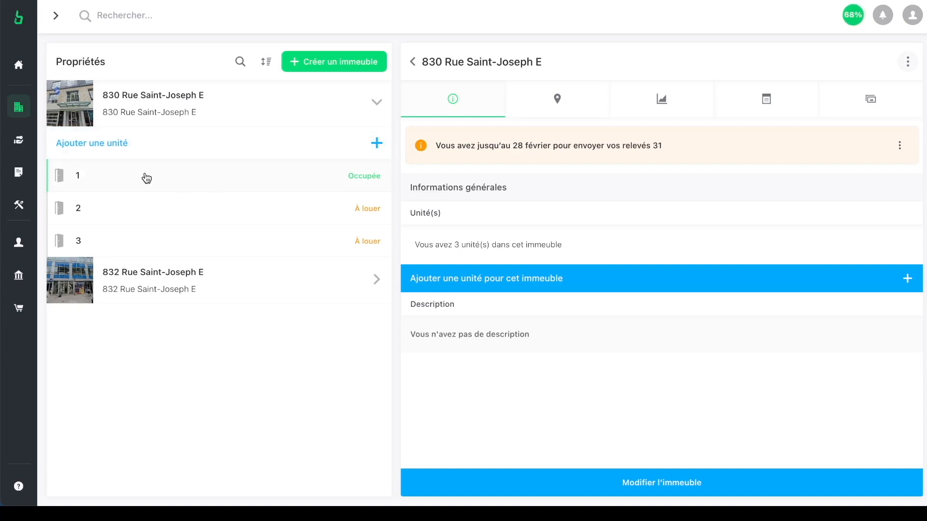
left_click(165, 280)
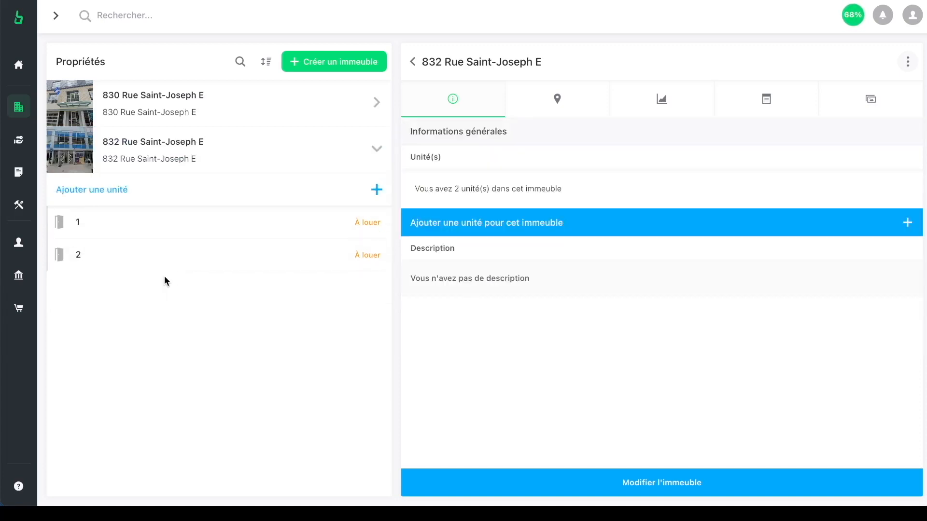
left_click(164, 102)
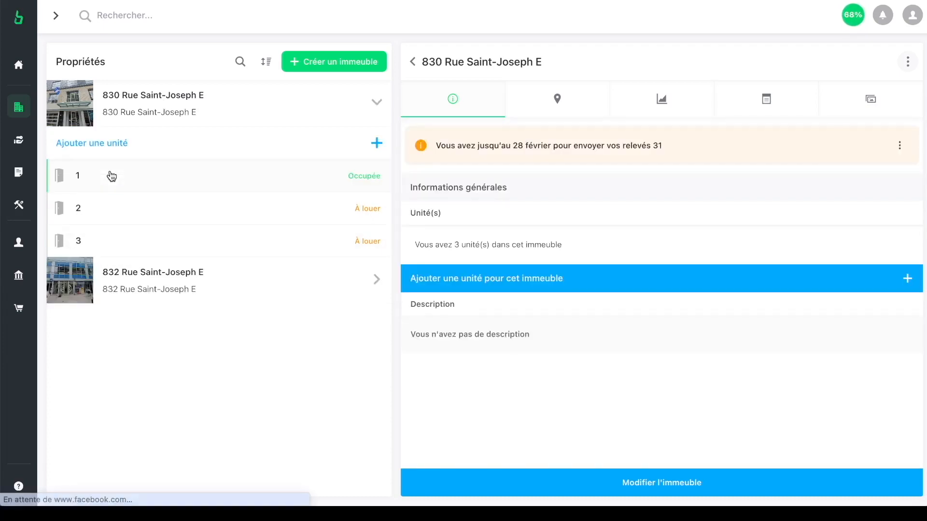
left_click(112, 176)
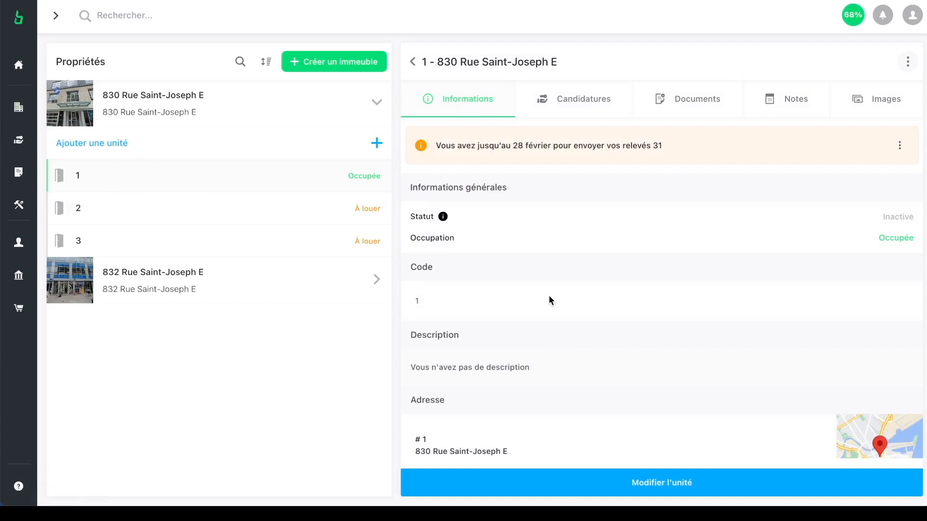
scroll(549, 296, "down", 5)
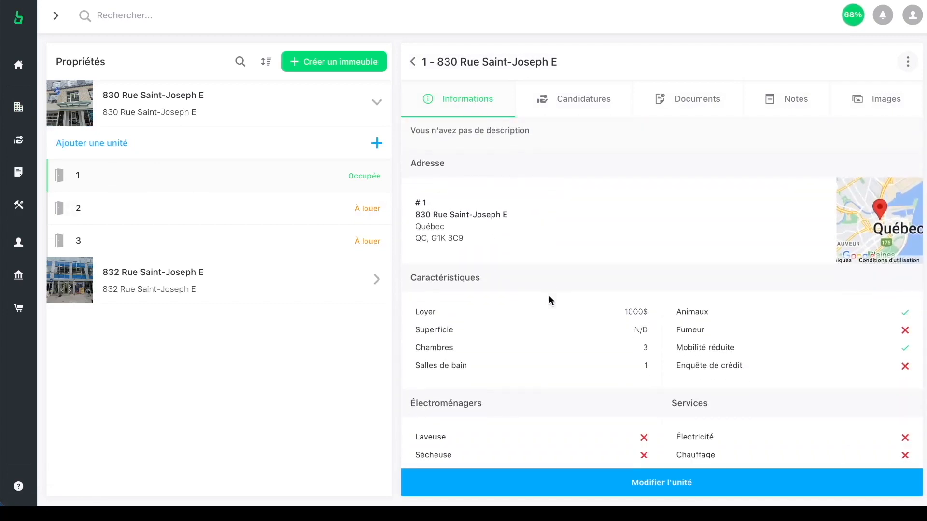
scroll(549, 297, "down", 2)
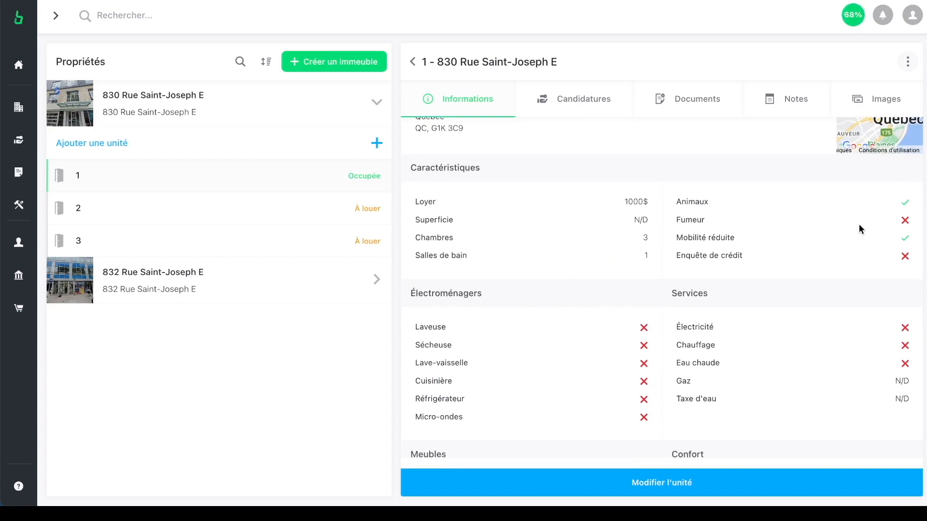
scroll(821, 241, "down", 2)
scroll(628, 159, "up", 1)
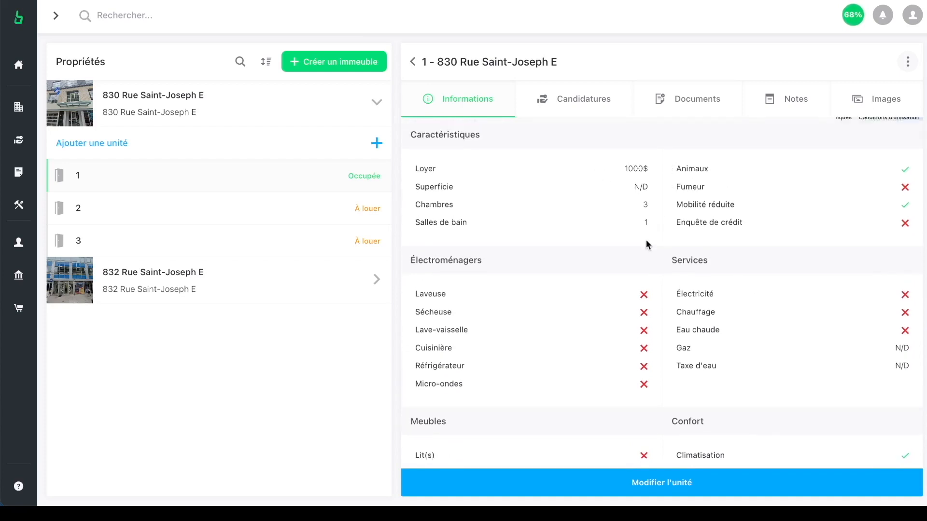
scroll(689, 213, "down", 6)
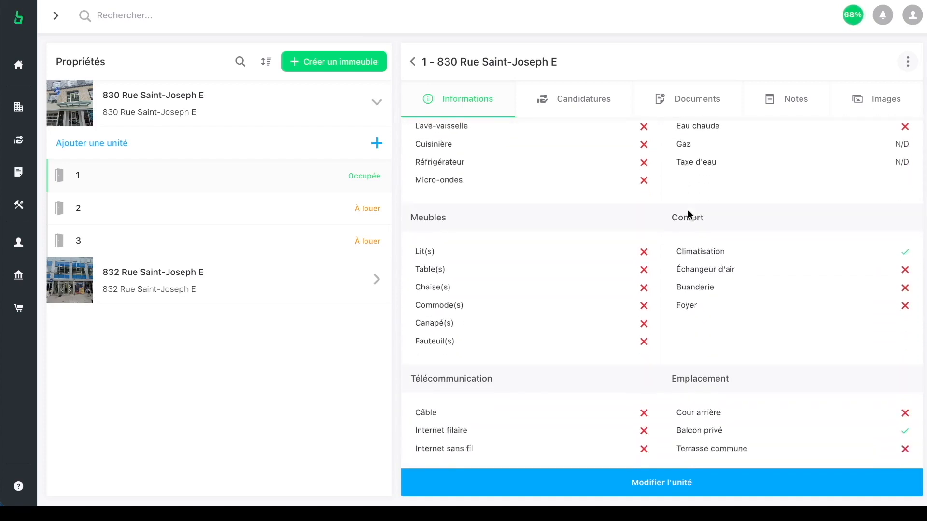
scroll(689, 214, "down", 1)
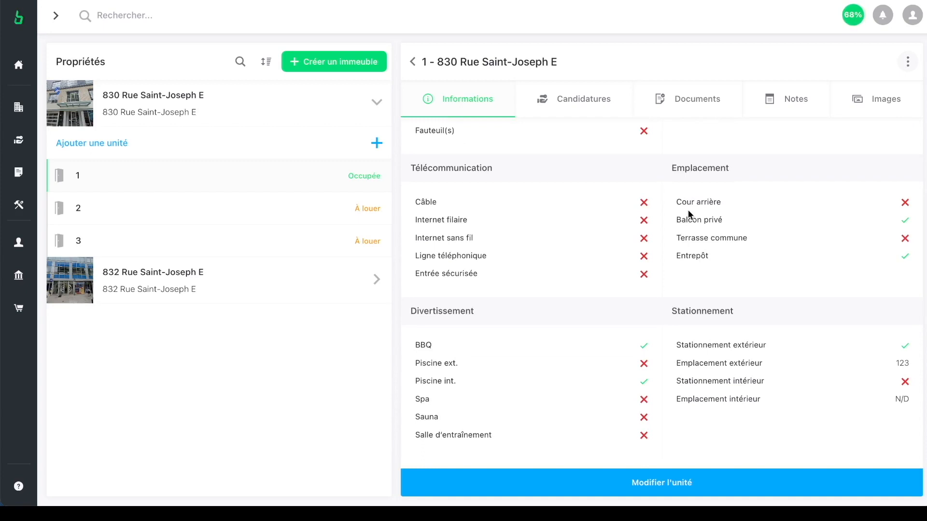
scroll(689, 214, "up", 1)
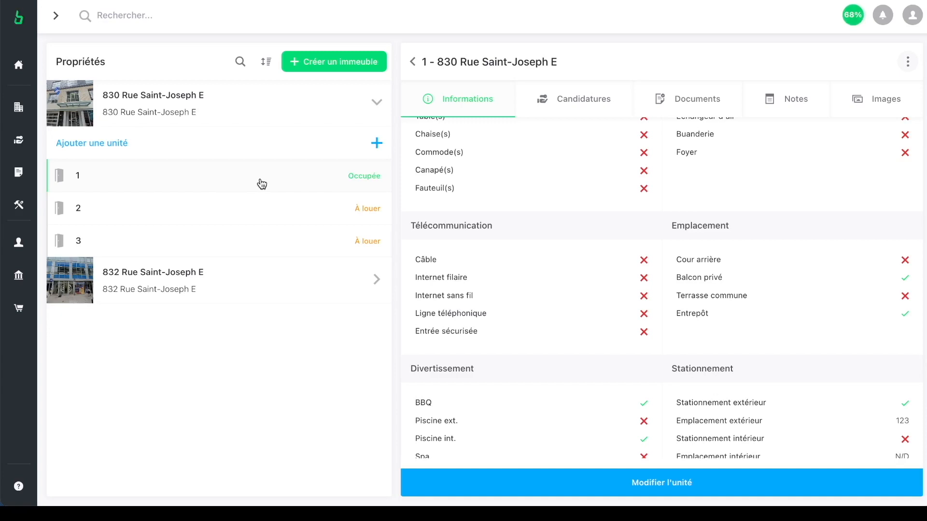
scroll(517, 231, "up", 2)
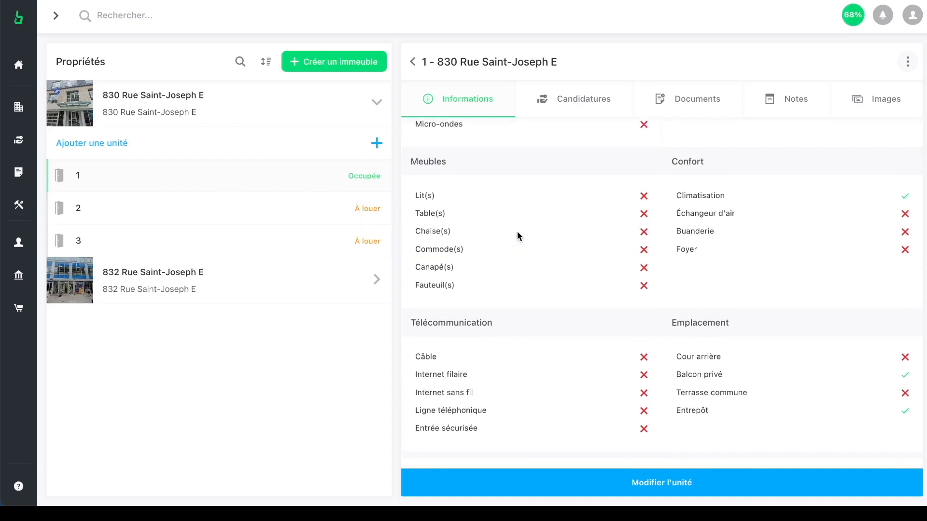
scroll(517, 232, "down", 2)
scroll(517, 232, "up", 2)
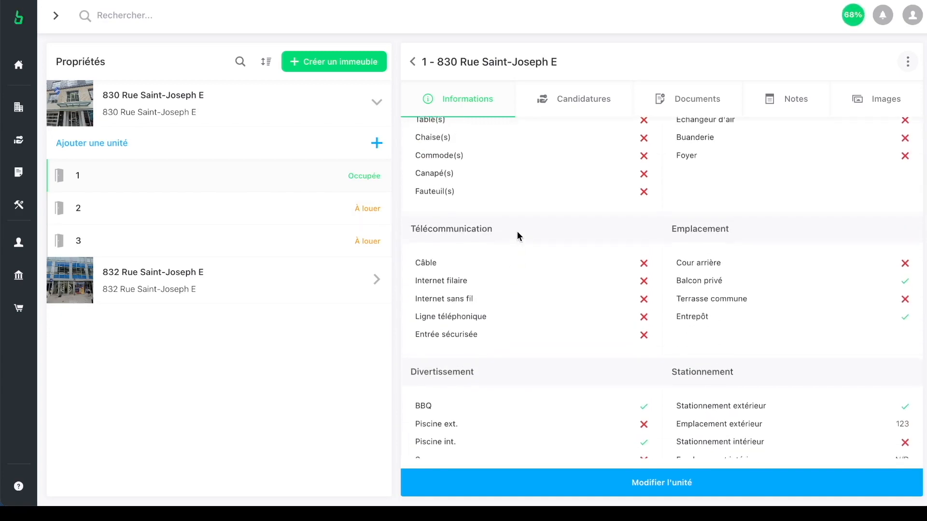
scroll(517, 235, "up", 5)
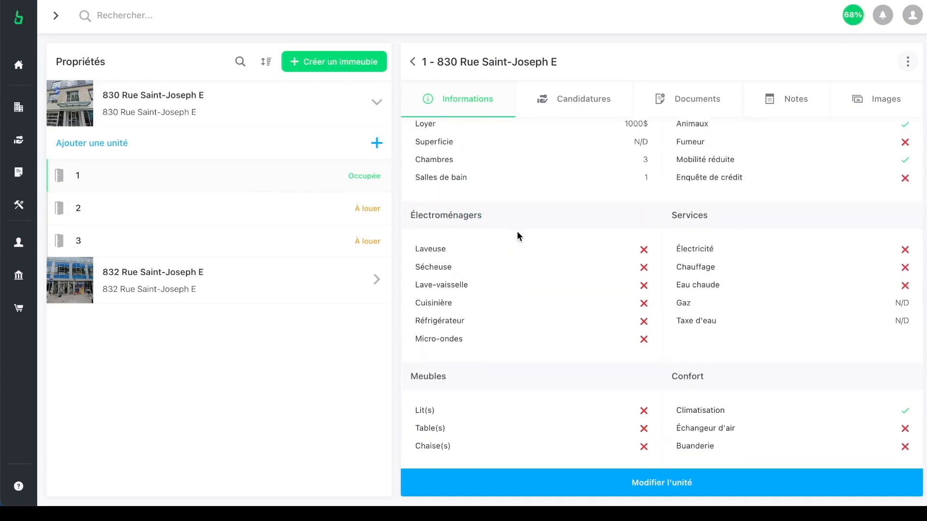
scroll(517, 235, "up", 4)
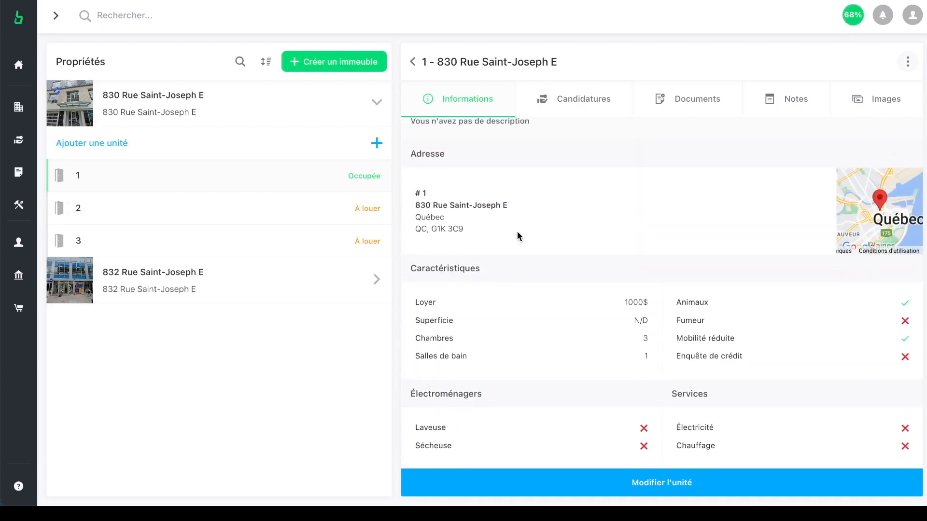
scroll(518, 235, "up", 3)
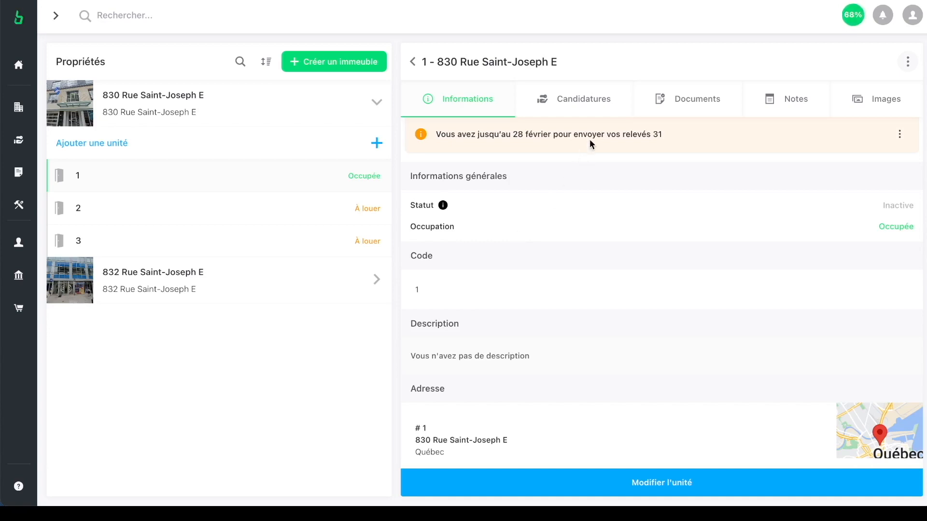
Step: Show unit 1's Candidatures section and select just the shareable application form URL
left_click(588, 104)
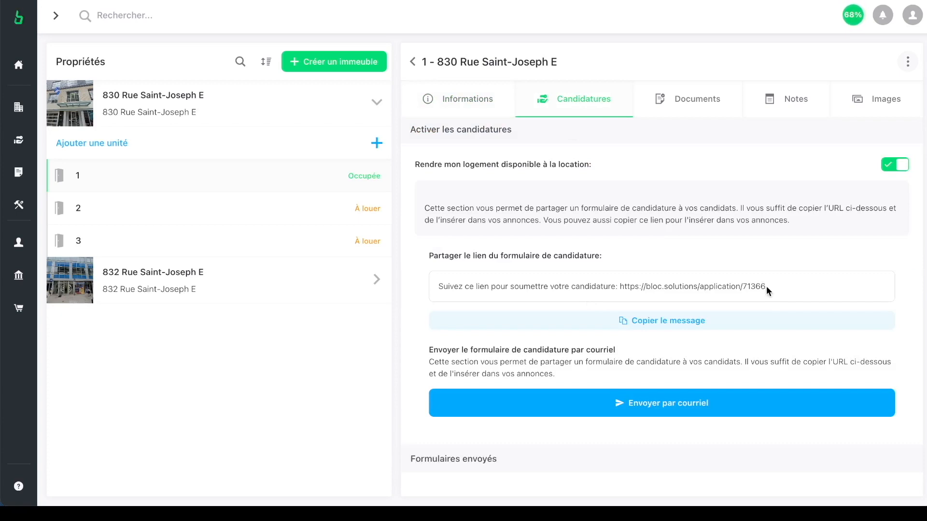
left_click_drag(766, 286, 420, 294)
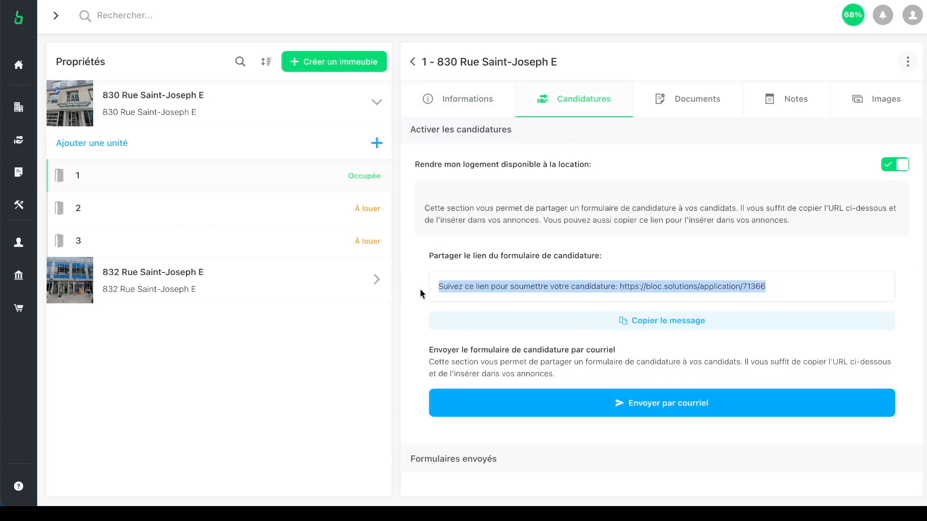
left_click_drag(781, 286, 626, 290)
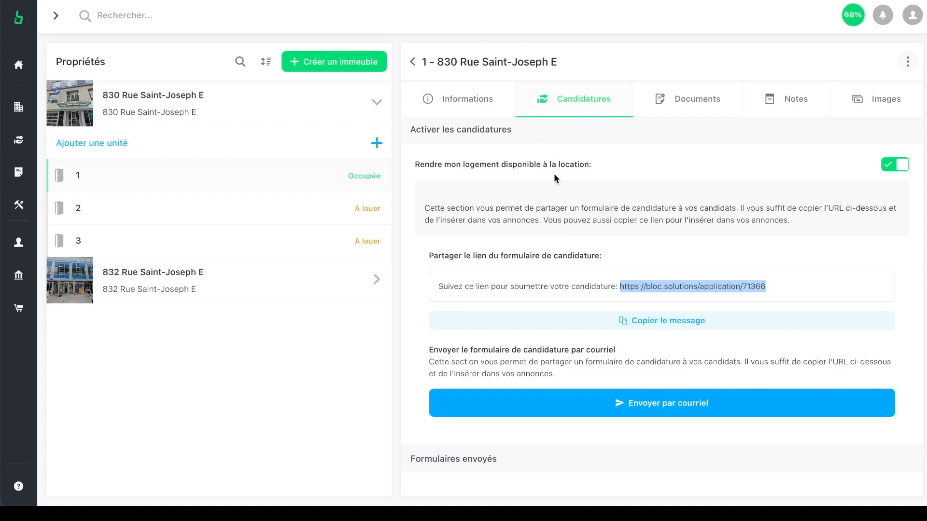
Step: Scroll through unit 1's pending and completed applications, then expand the sidebar menu
scroll(612, 275, "down", 5)
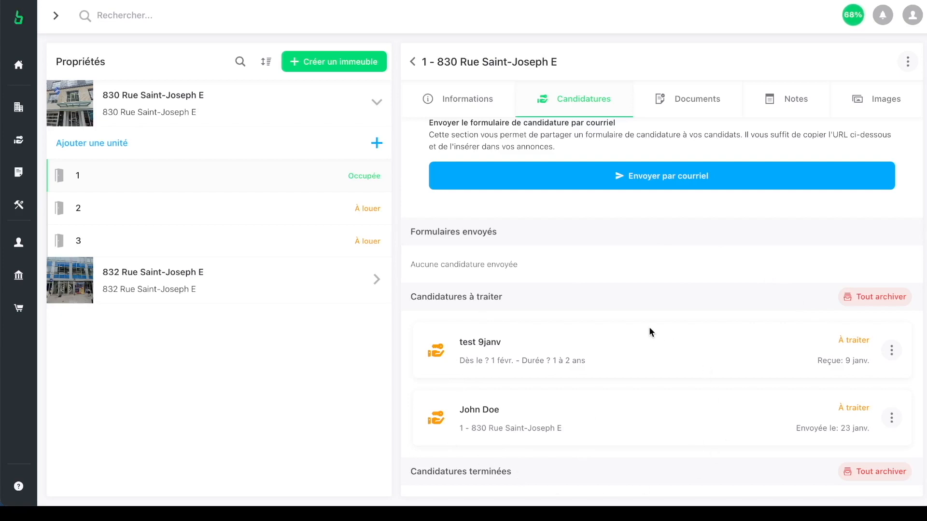
scroll(648, 332, "up", 2)
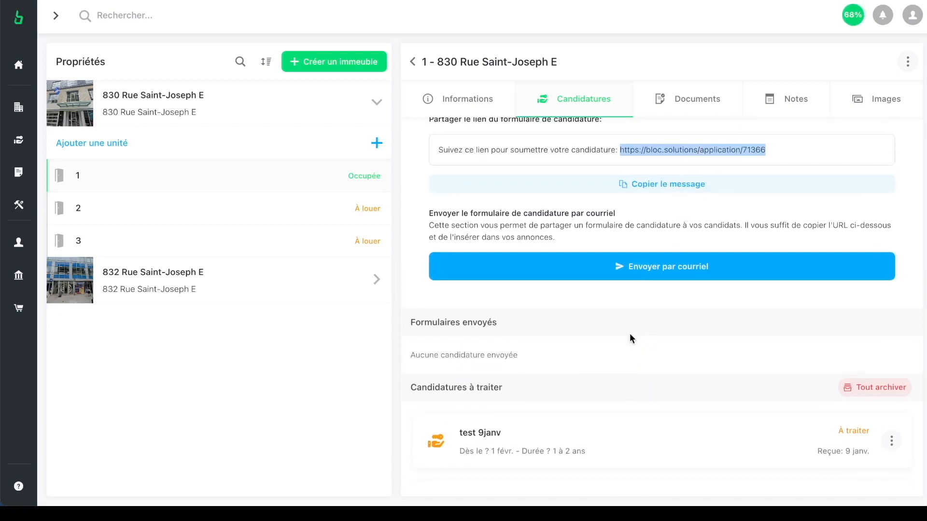
scroll(630, 334, "down", 3)
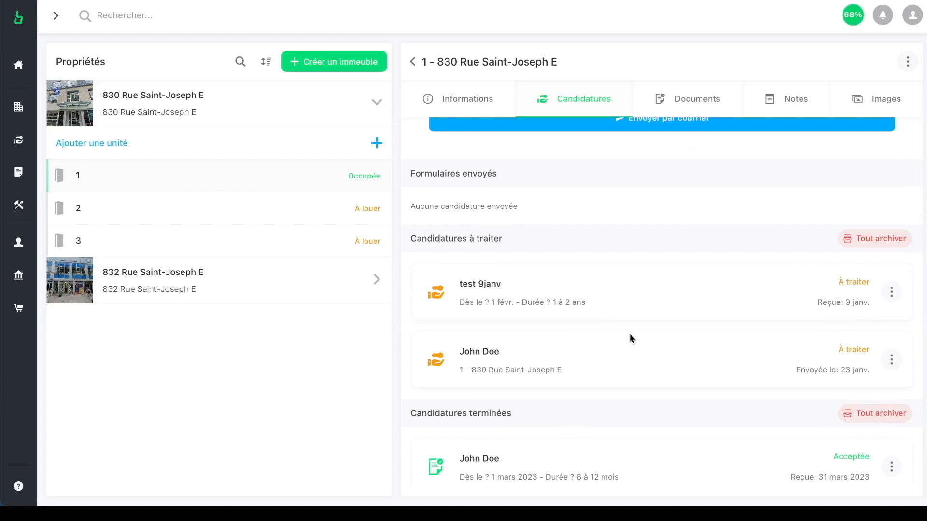
scroll(629, 334, "down", 1)
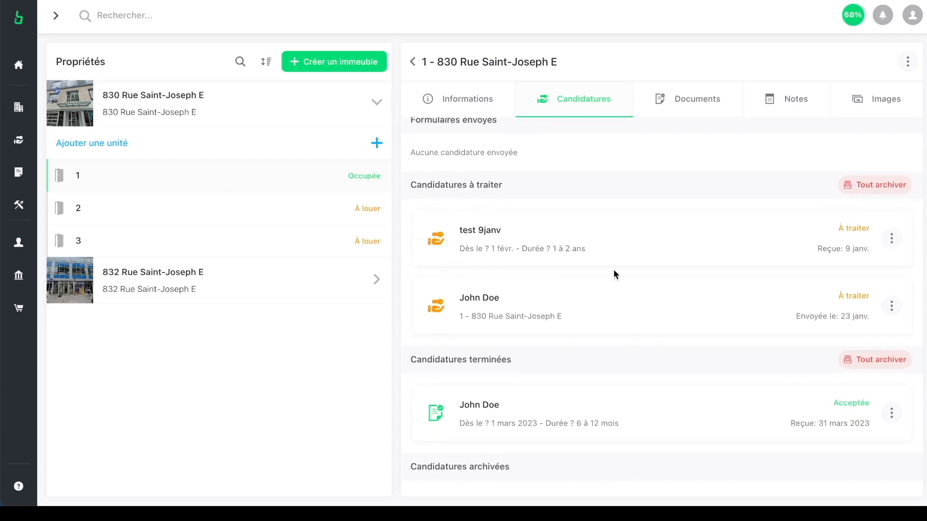
mouse_move(19, 124)
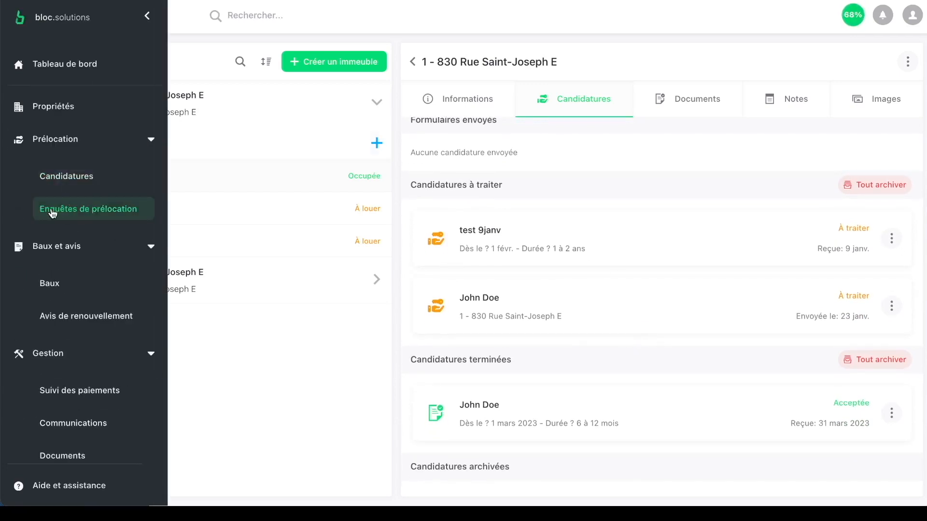
Step: Open the Candidatures list, review the first applicant's details, then open the test 9janv application
left_click(71, 178)
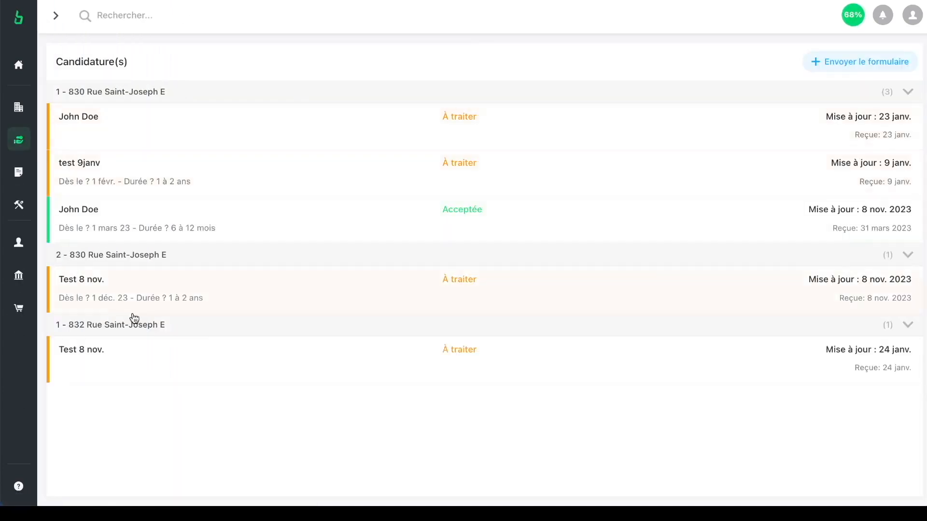
left_click(340, 140)
scroll(525, 216, "down", 5)
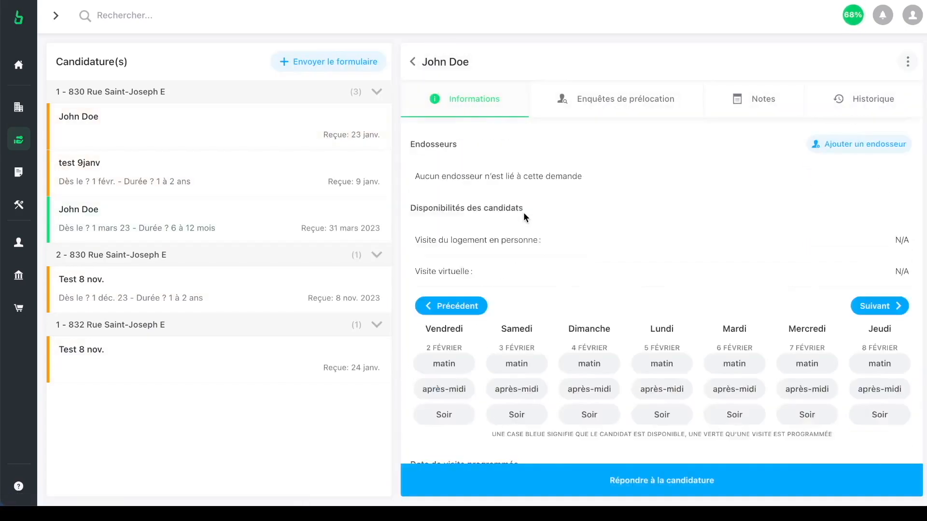
scroll(523, 216, "down", 2)
scroll(524, 216, "down", 1)
scroll(523, 217, "up", 4)
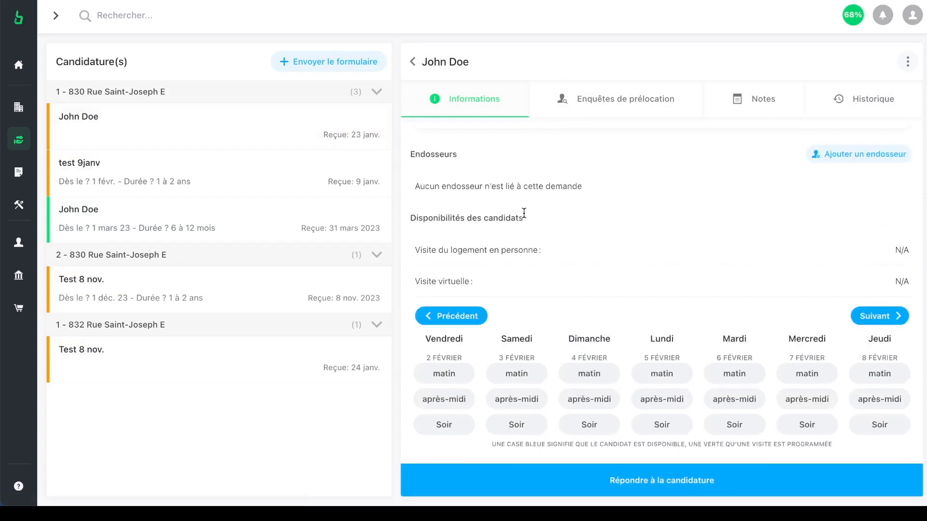
scroll(524, 213, "up", 5)
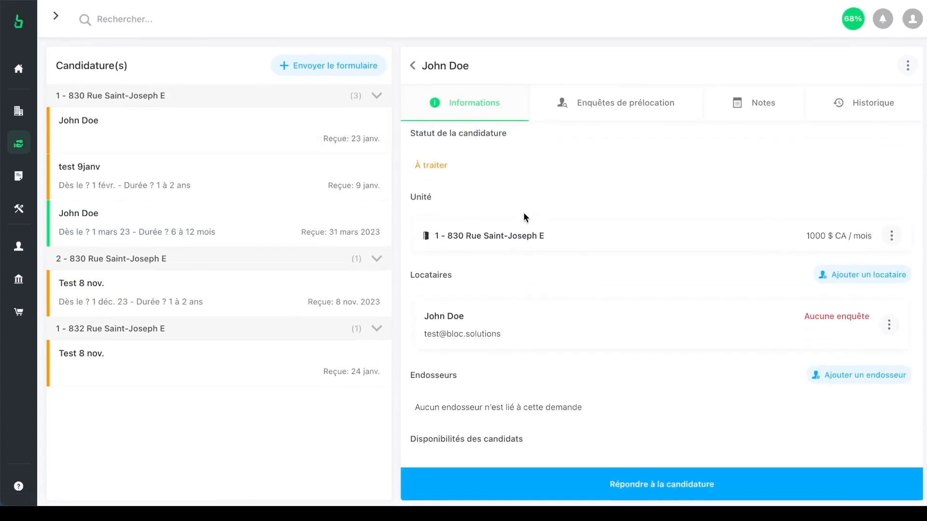
left_click(177, 184)
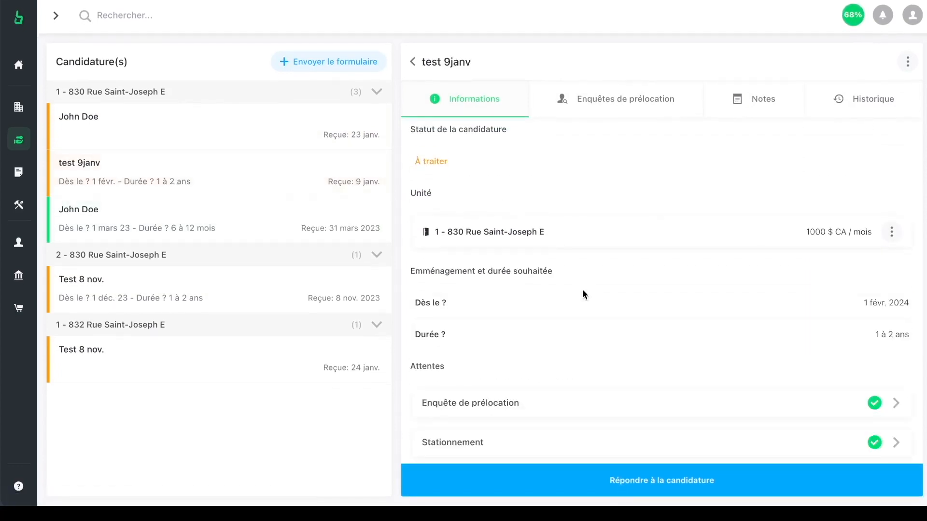
Step: Scroll the test 9janv details and expand, then collapse, the Enquête de prélocation requirement
scroll(583, 292, "down", 1)
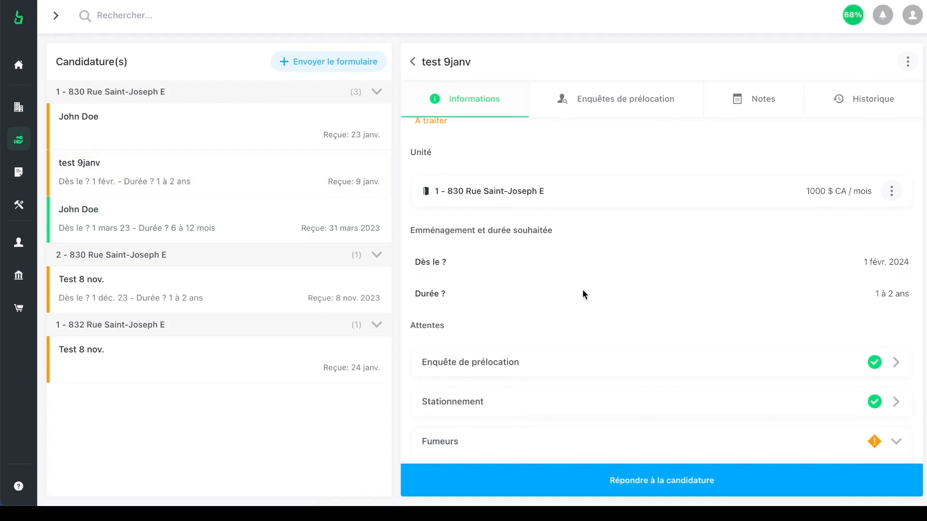
scroll(583, 290, "up", 1)
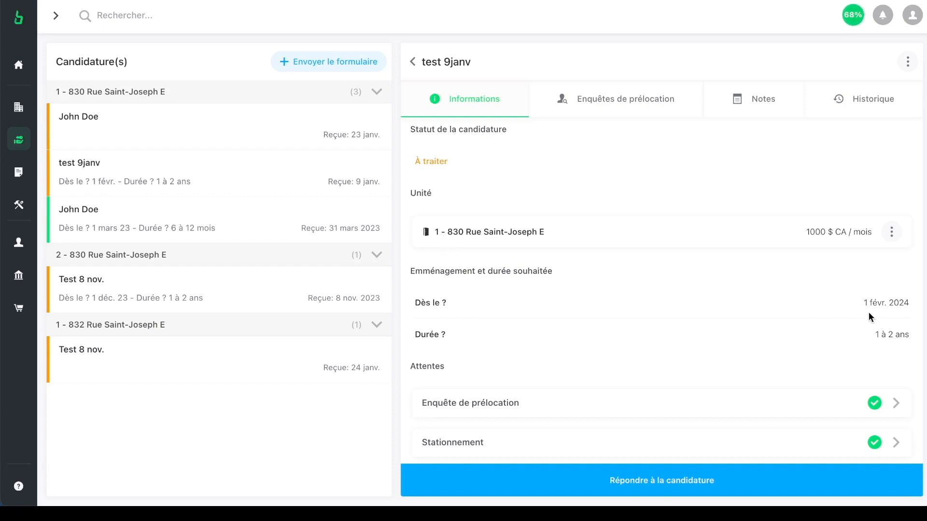
scroll(882, 334, "down", 1)
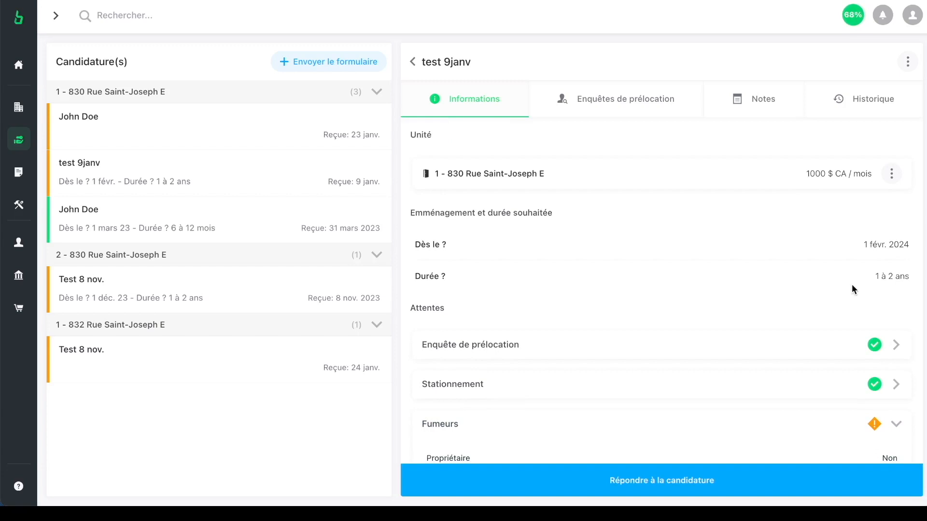
scroll(852, 285, "down", 3)
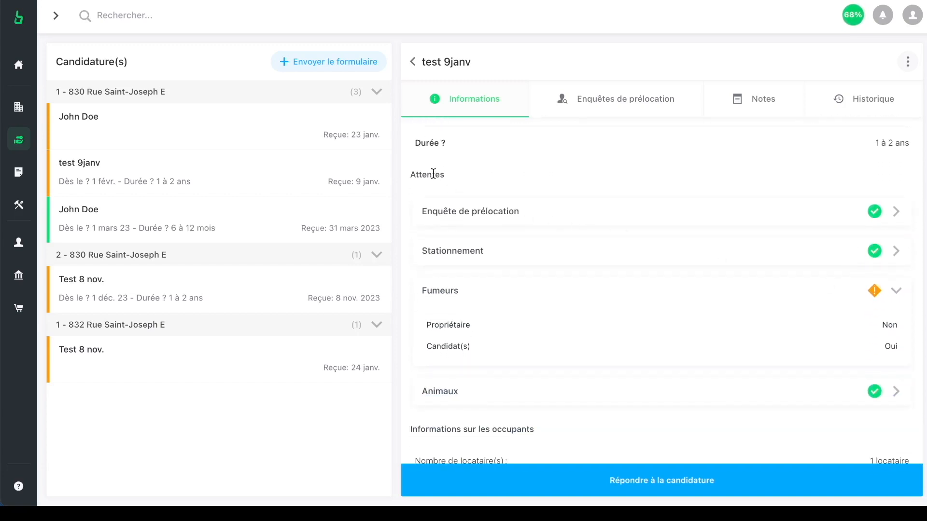
scroll(511, 214, "down", 1)
left_click(851, 208)
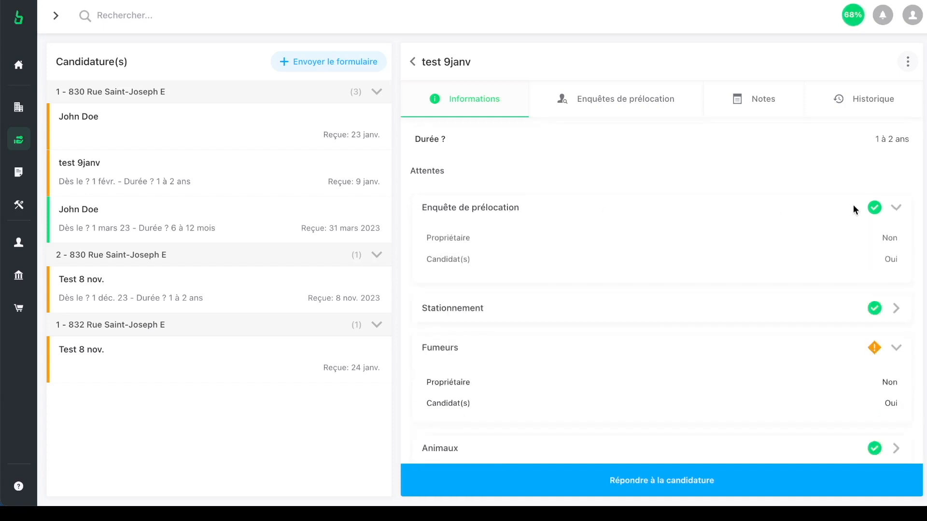
scroll(887, 245, "up", 1)
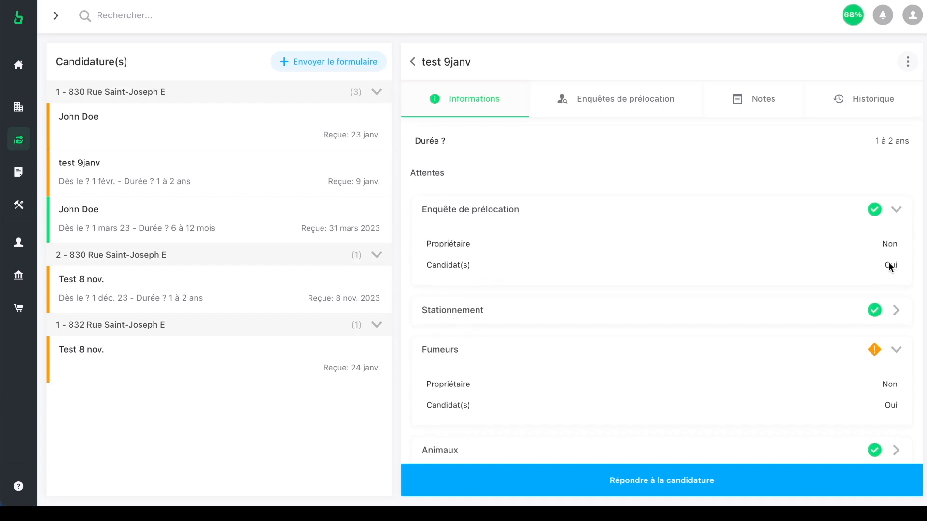
left_click(887, 209)
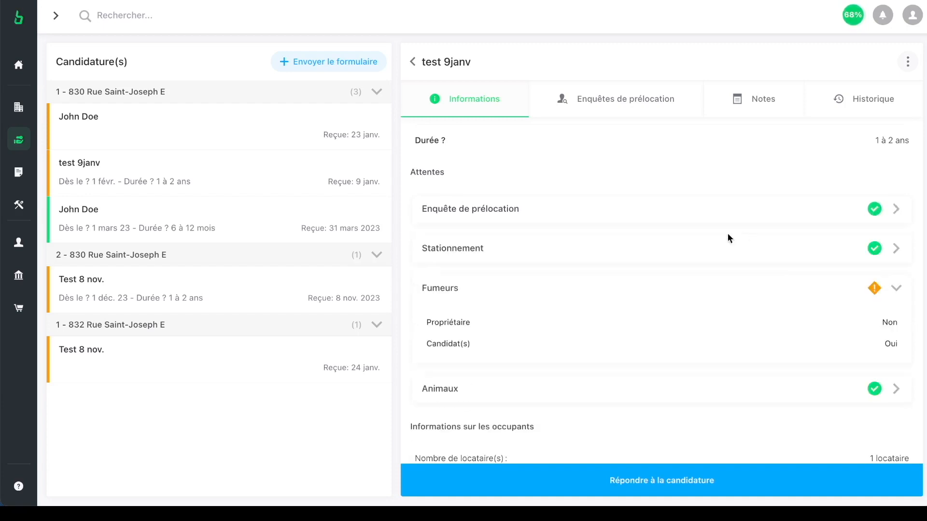
Step: Review and collapse the Stationnement, Fumeurs and Animaux requirements, then scroll the panel back up
left_click(560, 252)
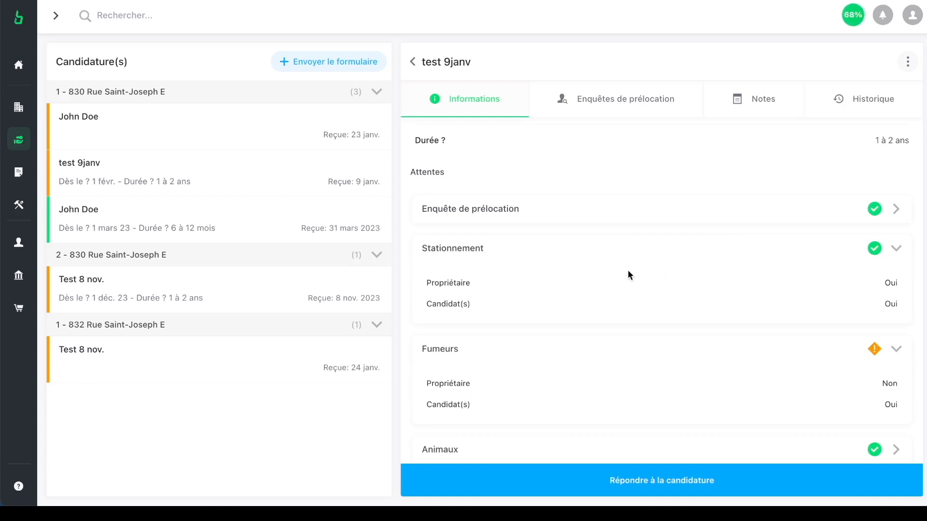
left_click(827, 255)
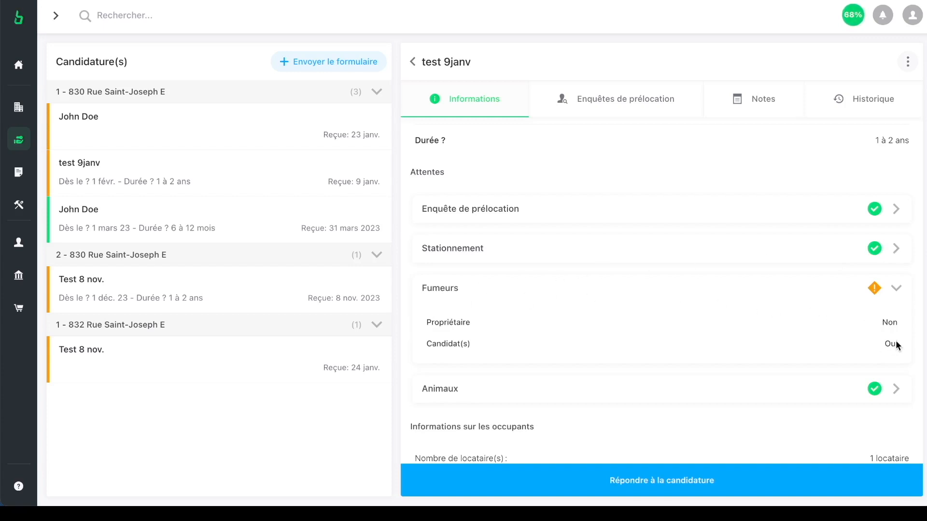
left_click(853, 293)
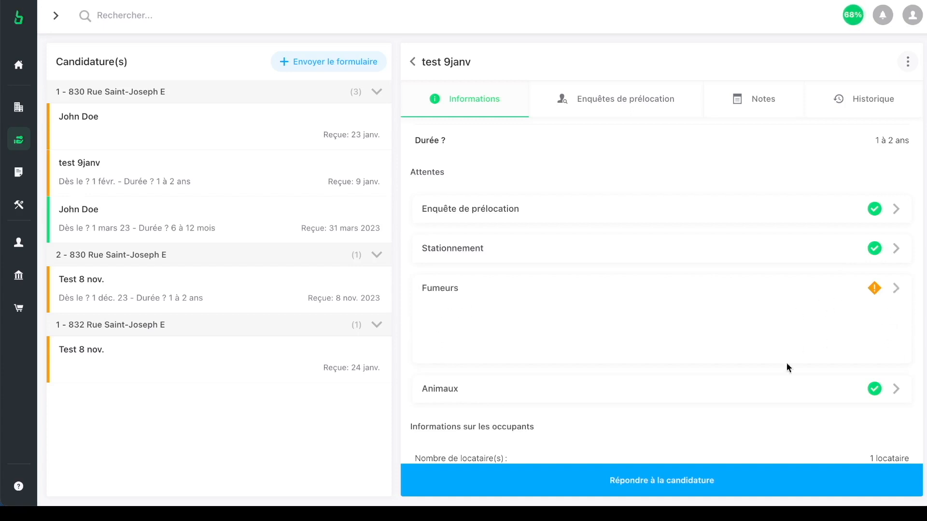
left_click(726, 326)
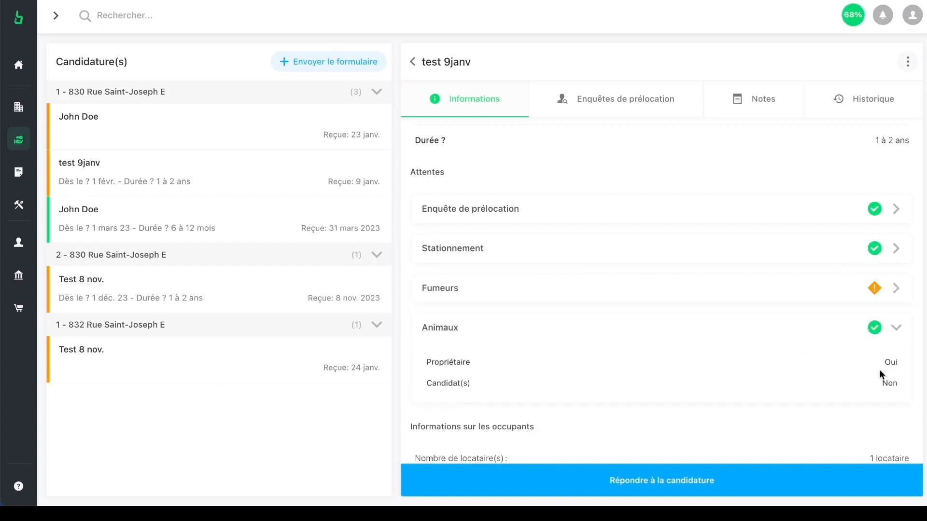
left_click(782, 331)
scroll(783, 331, "down", 5)
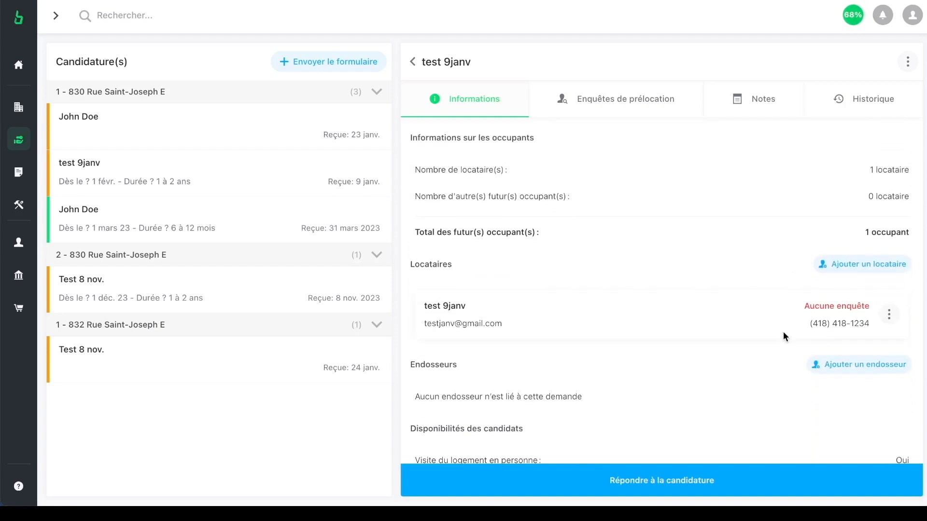
scroll(782, 331, "down", 2)
scroll(783, 331, "up", 7)
scroll(849, 129, "up", 1)
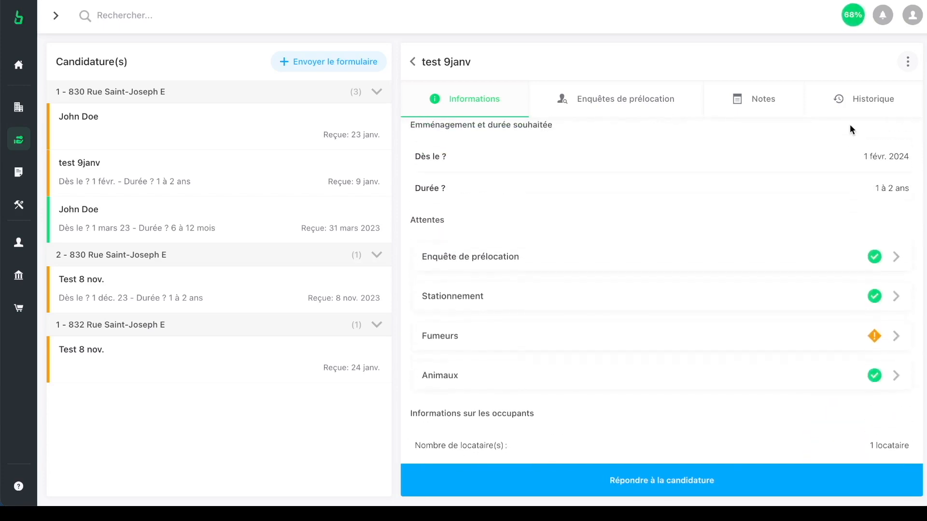
left_click(646, 475)
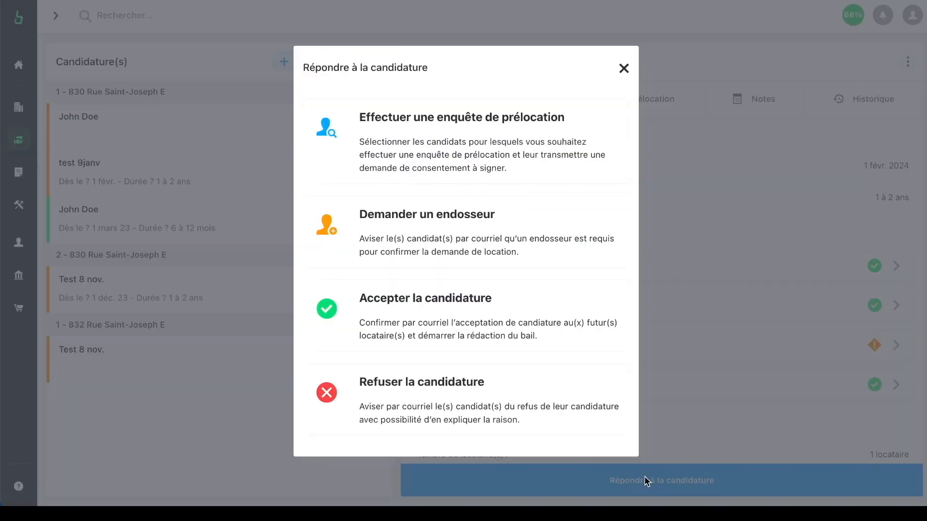
left_click(360, 394)
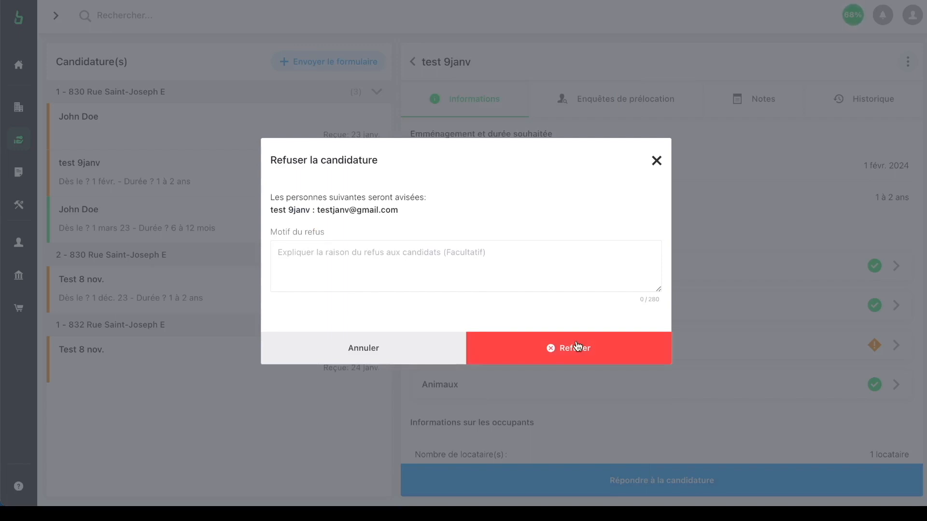
left_click(655, 160)
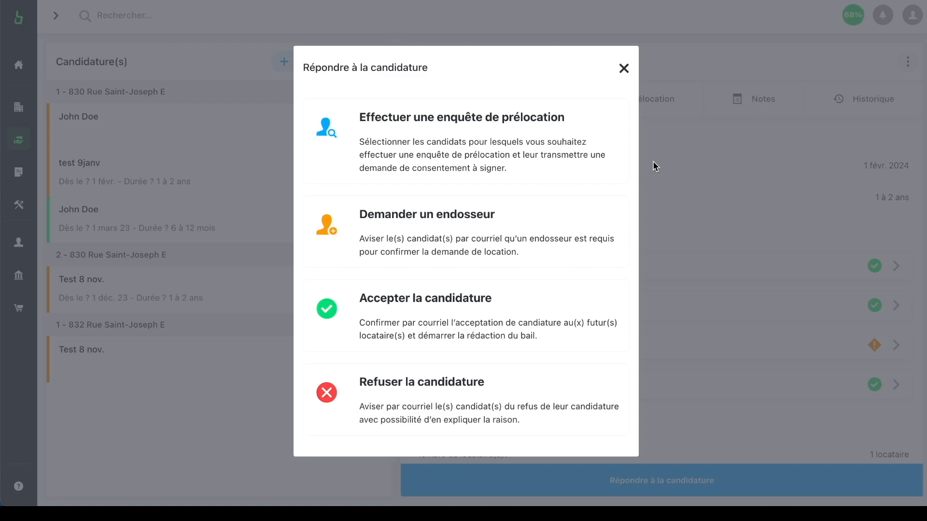
left_click(624, 73)
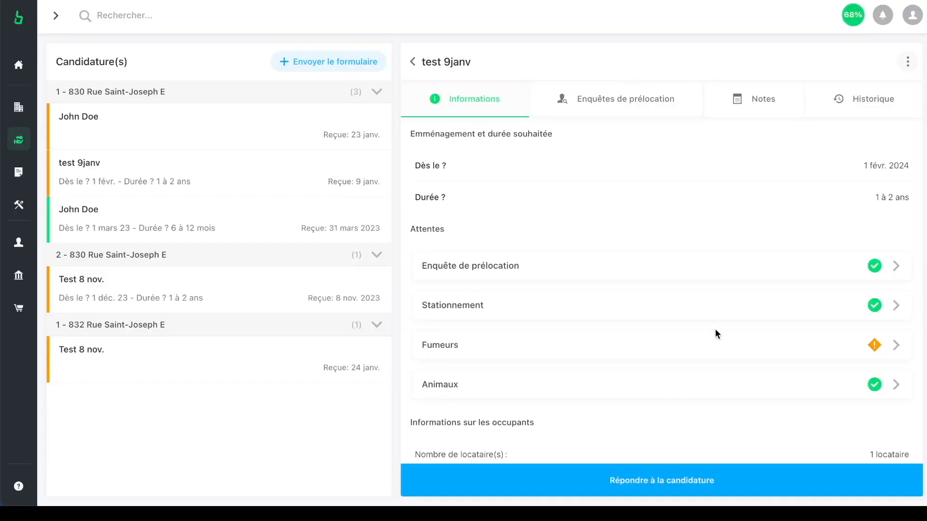
scroll(714, 329, "down", 10)
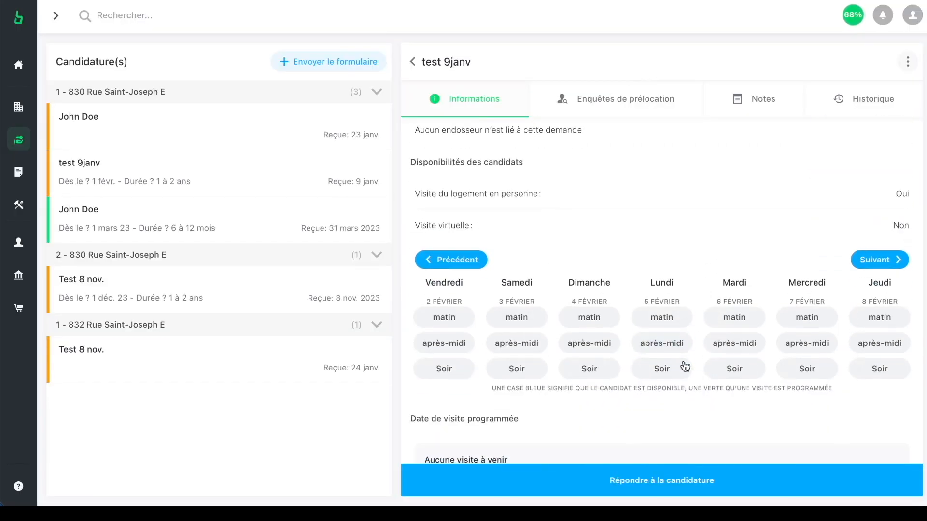
left_click(726, 319)
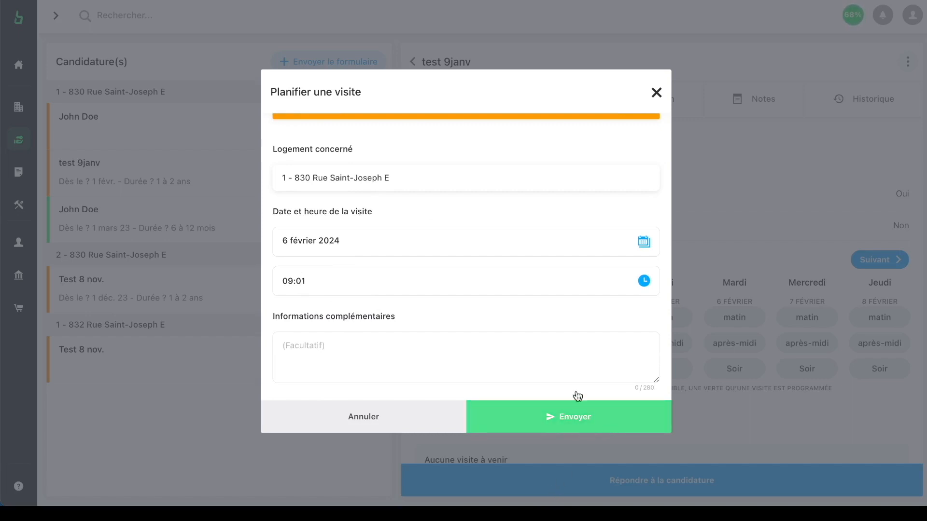
scroll(532, 333, "up", 1)
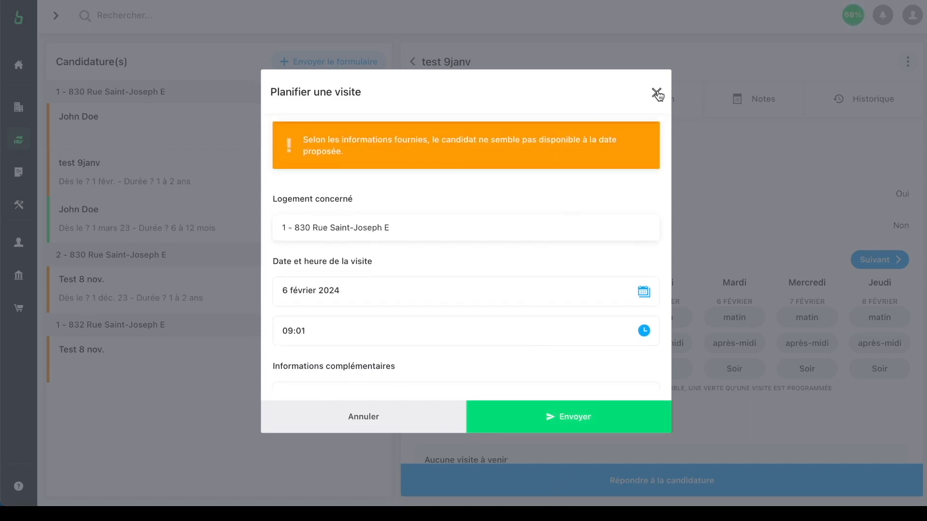
left_click(657, 94)
scroll(594, 150, "up", 2)
scroll(593, 149, "up", 4)
Step: Start a new pre-rental investigation for test 9janv with the criminal background check added
left_click(599, 89)
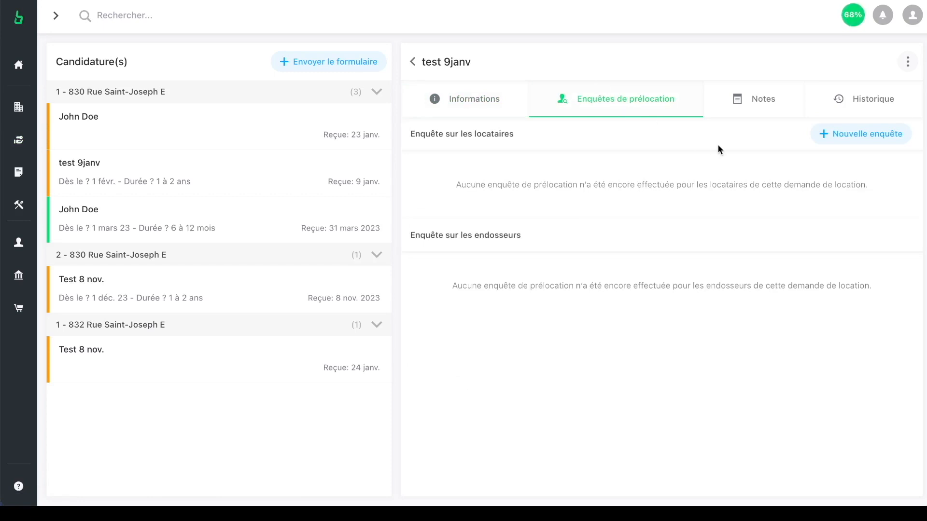
left_click(856, 141)
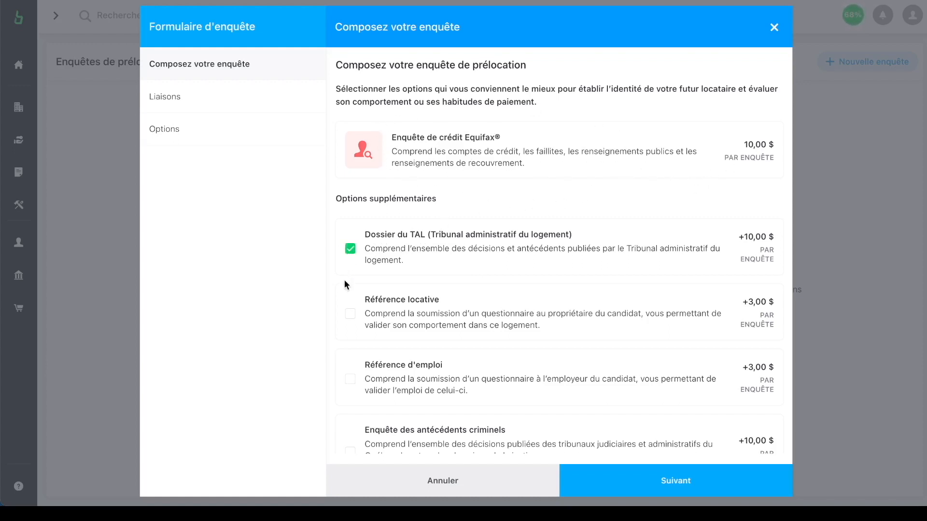
left_click(353, 451)
scroll(381, 384, "down", 3)
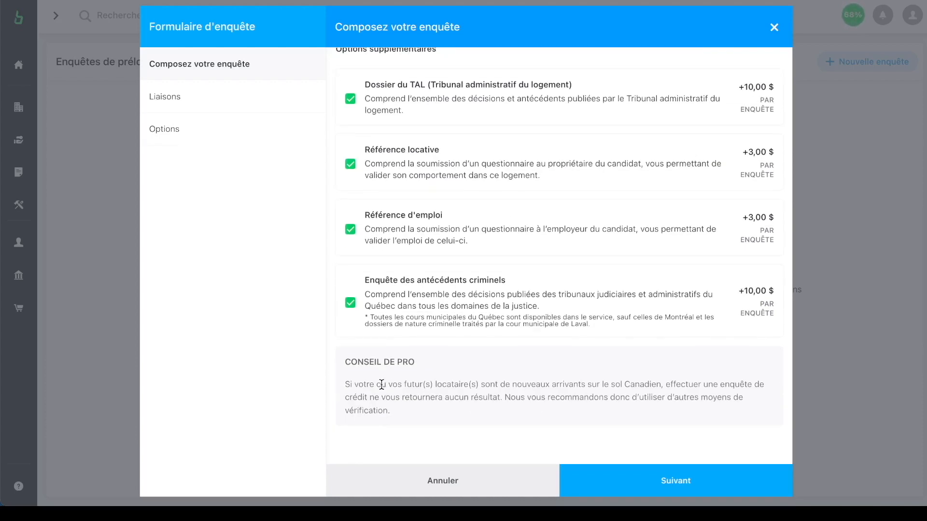
scroll(384, 386, "up", 1)
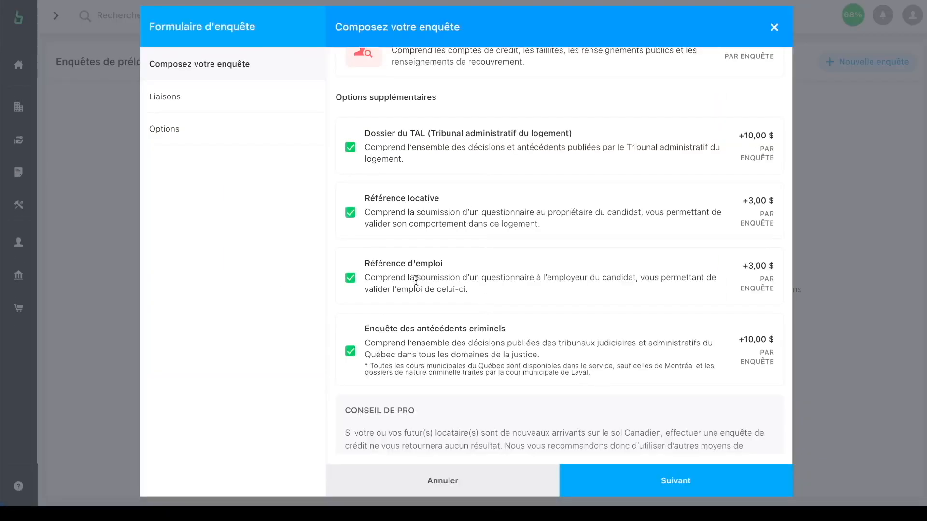
Step: Uncheck Référence locative, Référence d'emploi, TAL file and criminal check, then discard the form
left_click(352, 214)
left_click(351, 213)
left_click(351, 285)
scroll(351, 285, "up", 1)
left_click(352, 182)
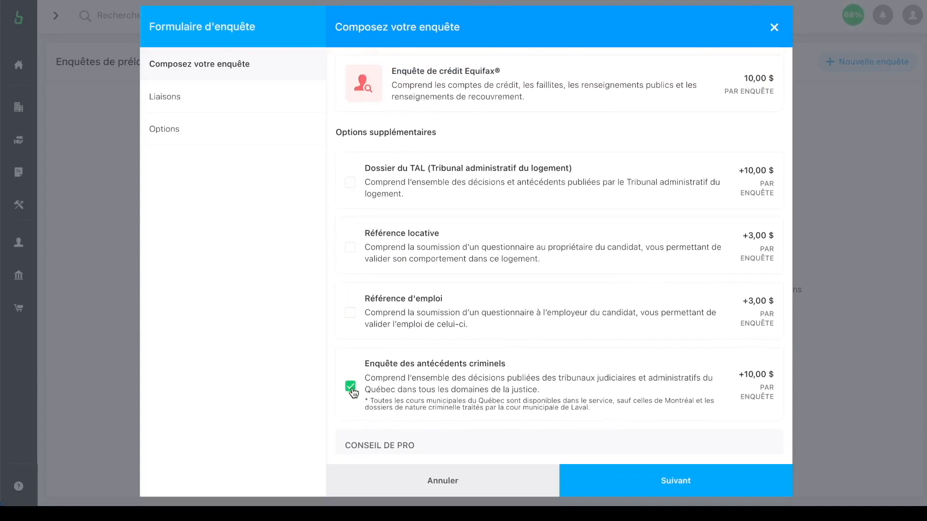
left_click(349, 387)
left_click(774, 28)
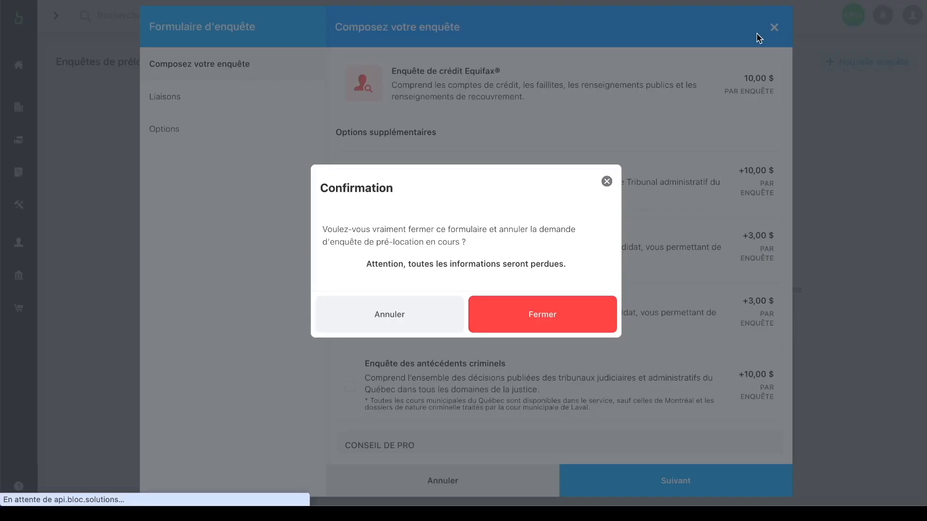
left_click(547, 323)
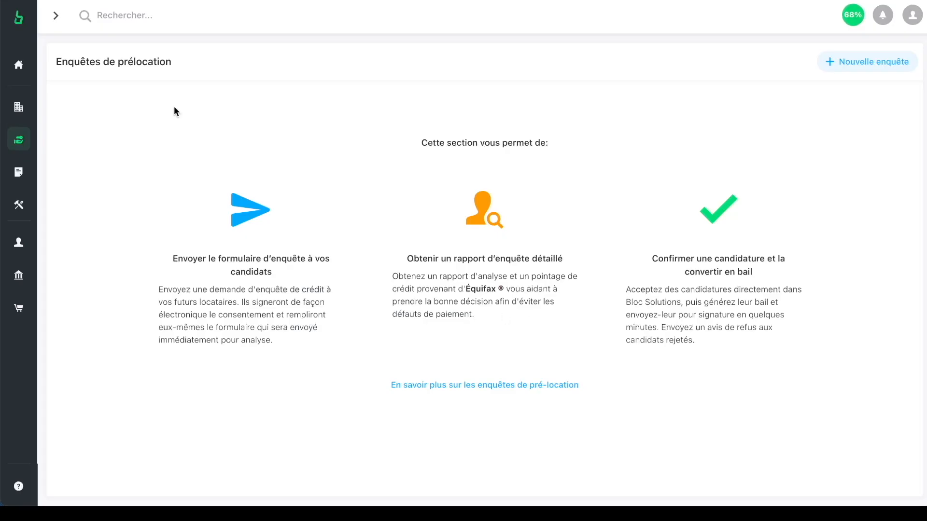
mouse_move(41, 131)
left_click(52, 105)
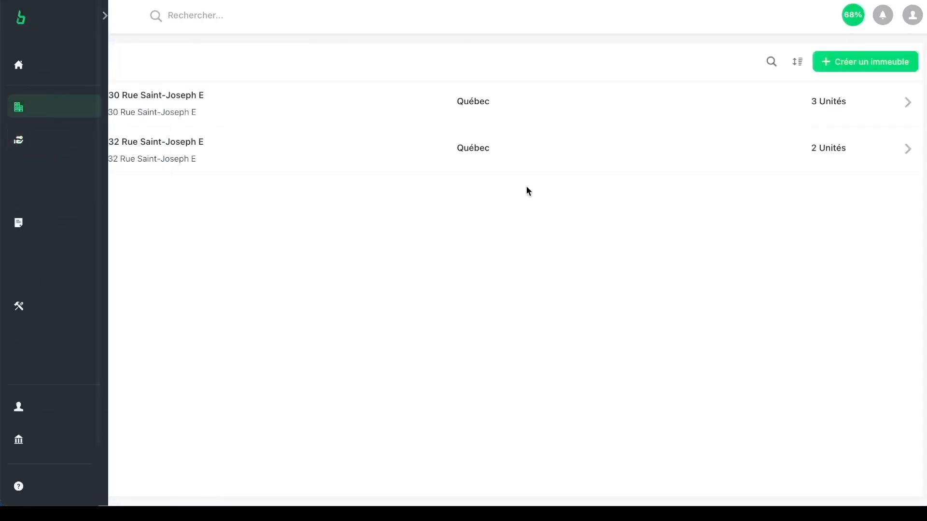
left_click(379, 93)
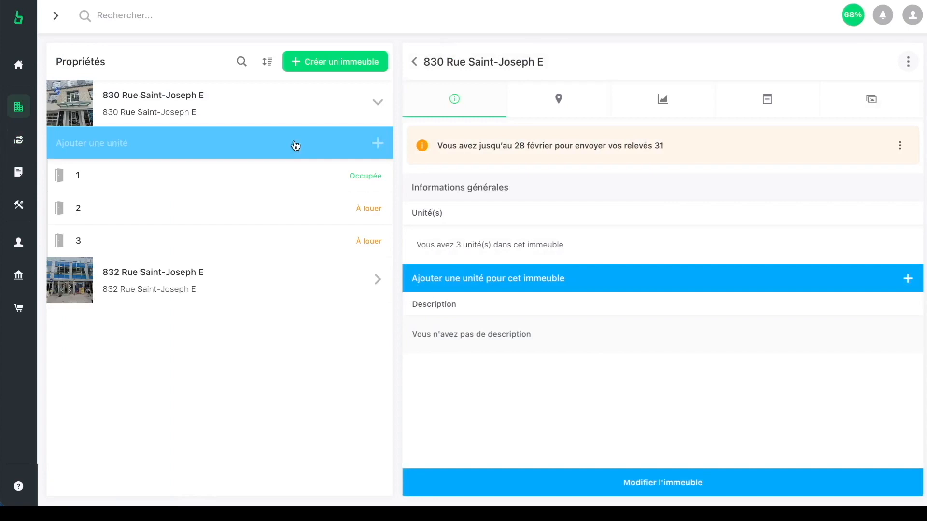
left_click(228, 177)
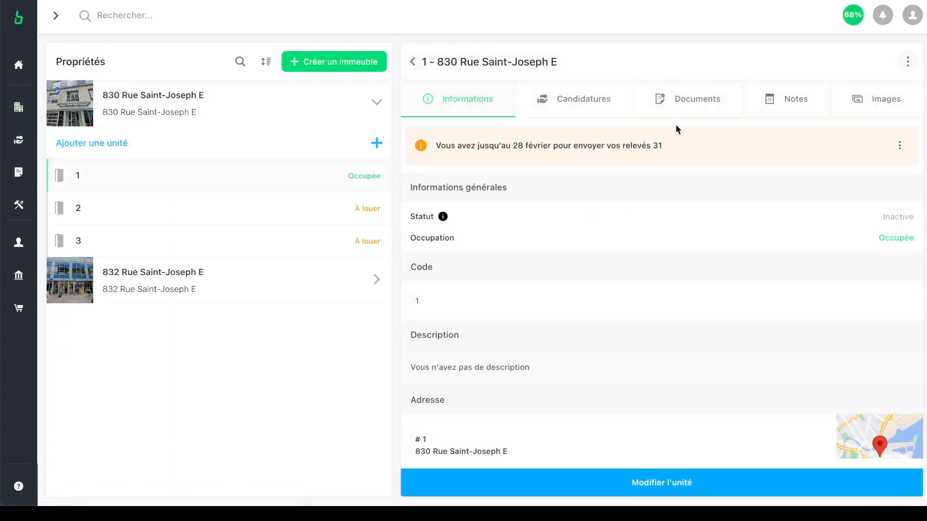
left_click(702, 99)
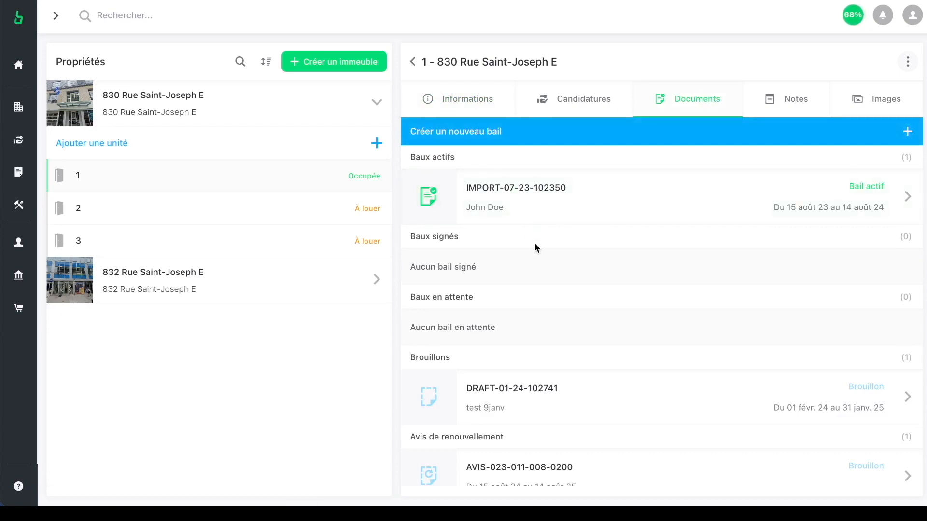
Step: Bring up the Nouveau bail dialog offering to create or import a lease
scroll(527, 248, "down", 1)
scroll(527, 247, "up", 1)
mouse_move(37, 185)
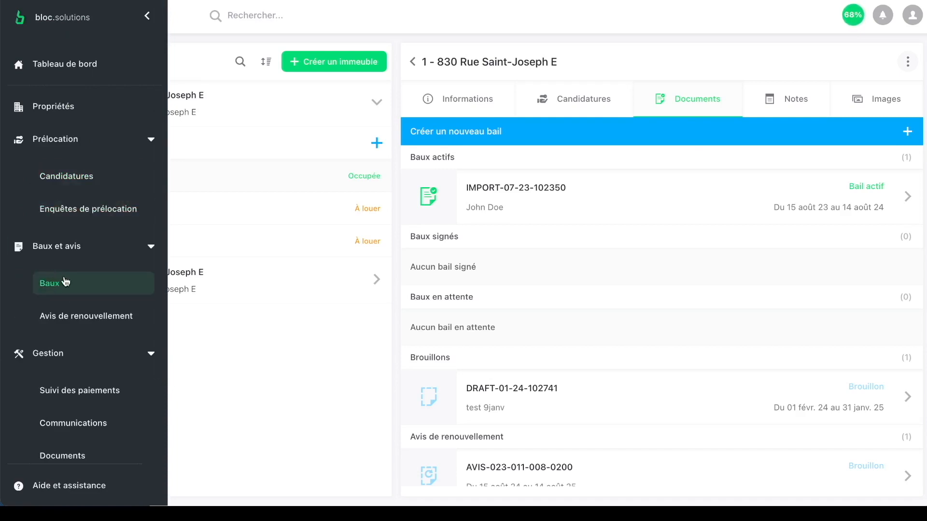
left_click(591, 138)
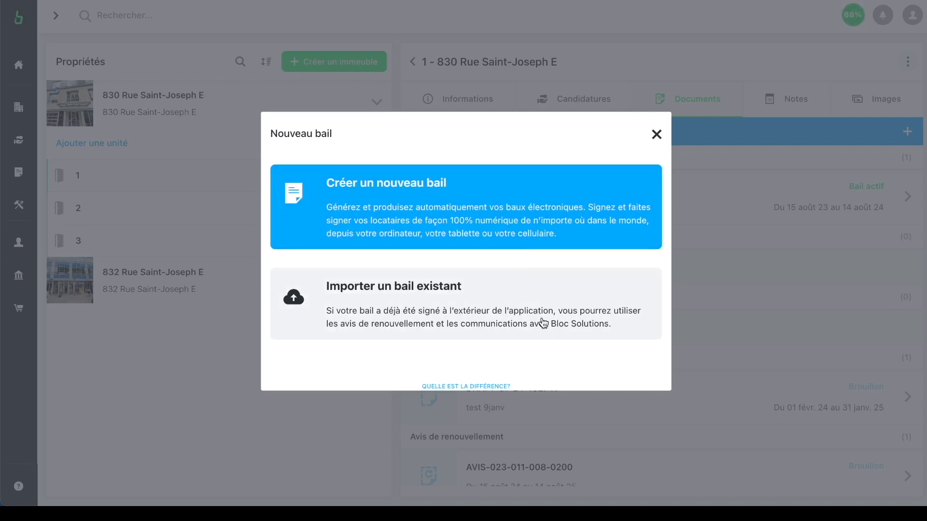
Step: Close the Nouveau bail options to return to unit 1's lease documents
left_click(655, 137)
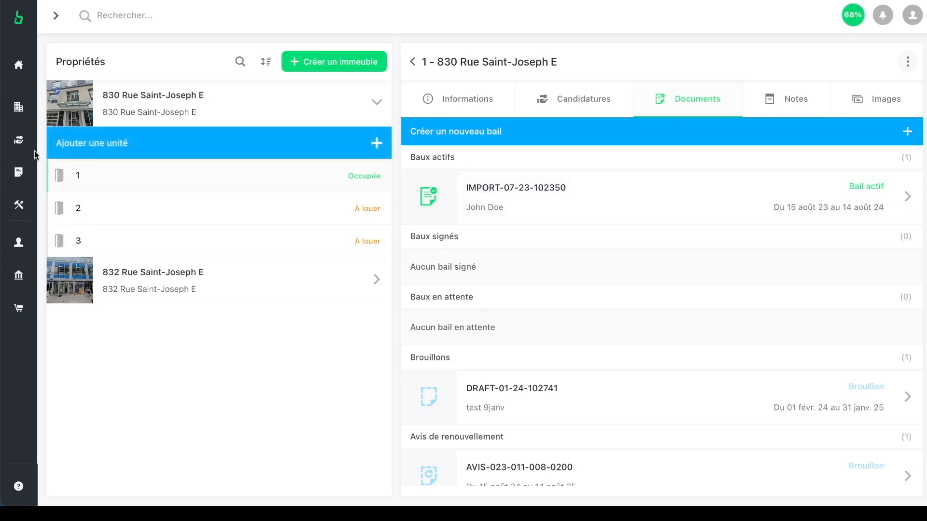
Step: From the Compagnie 1 account menu, show the organisations available to switch to
mouse_move(54, 188)
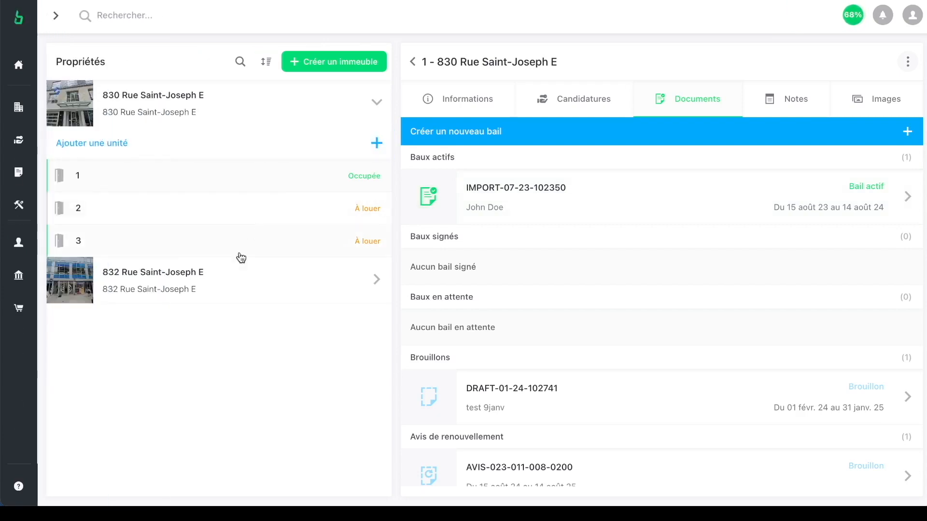
left_click(912, 16)
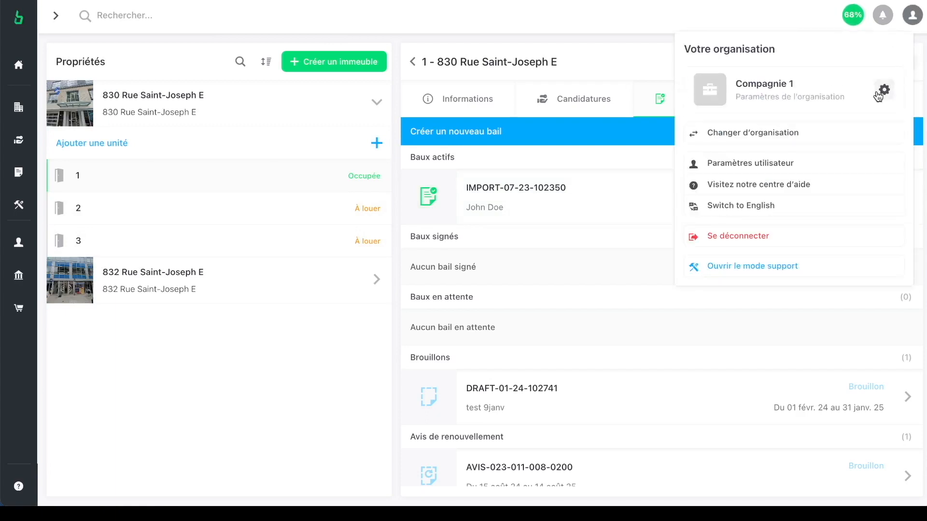
left_click(782, 135)
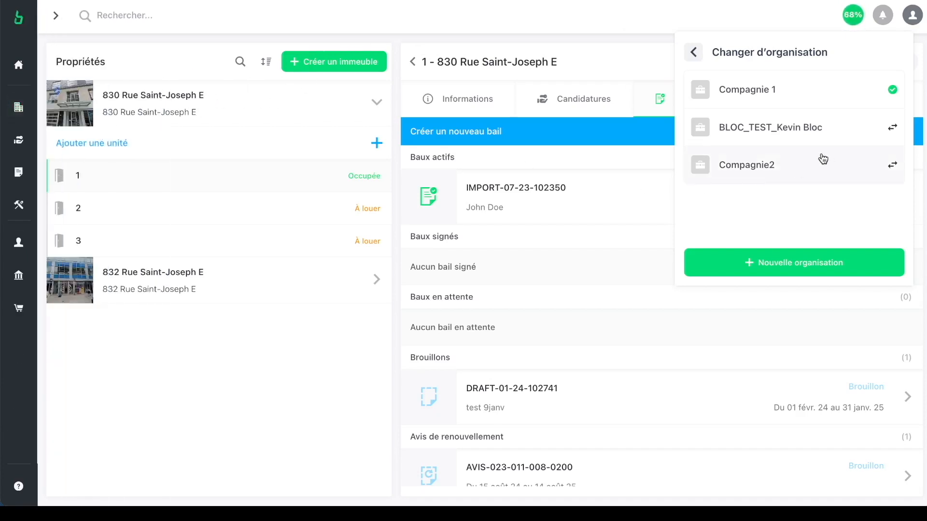
Step: Switch to another organisation and open its Propriétés list of five buildings
left_click(794, 137)
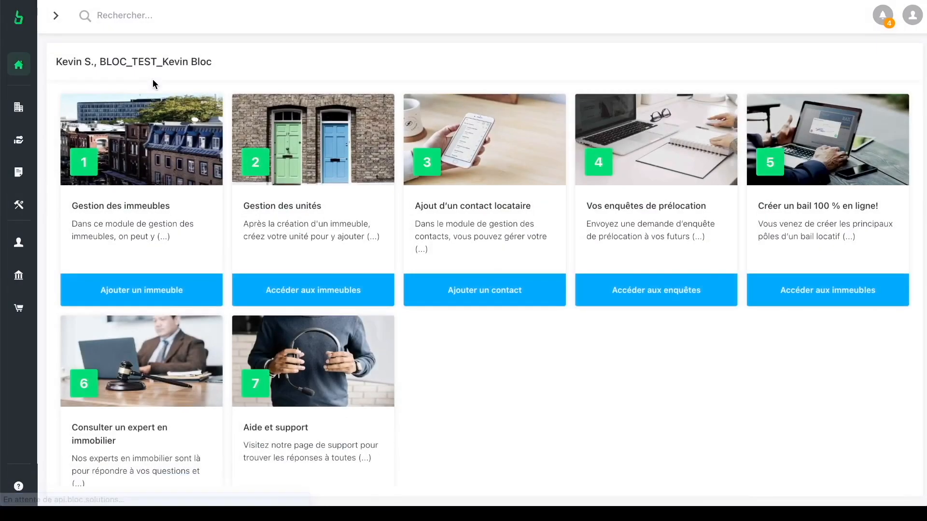
left_click(43, 103)
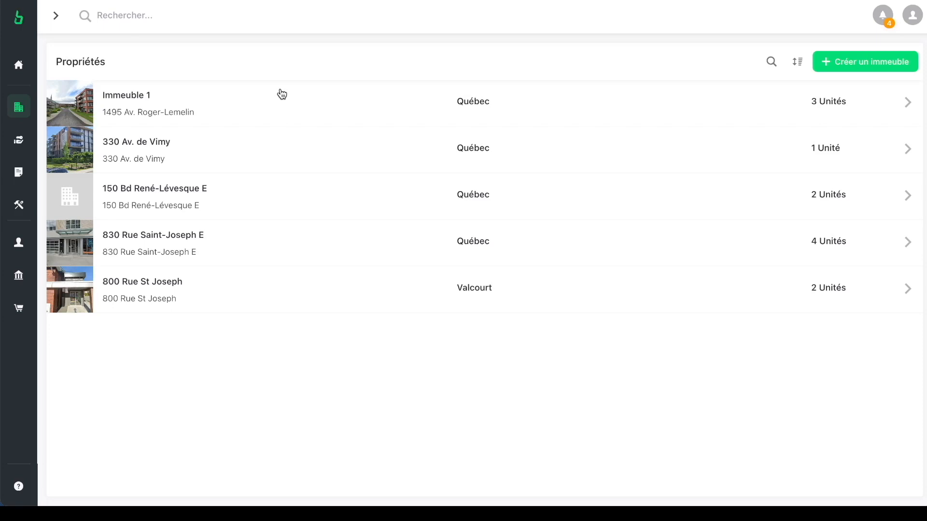
left_click(190, 289)
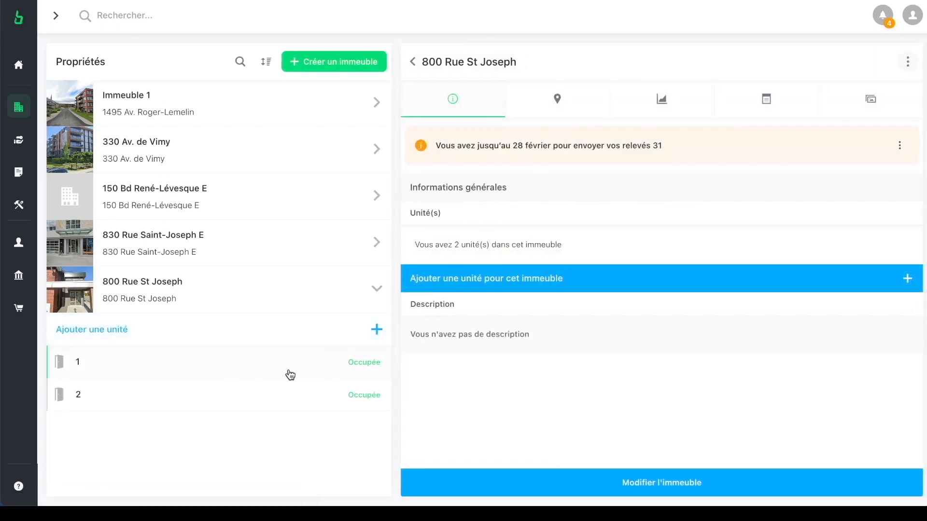
left_click(290, 375)
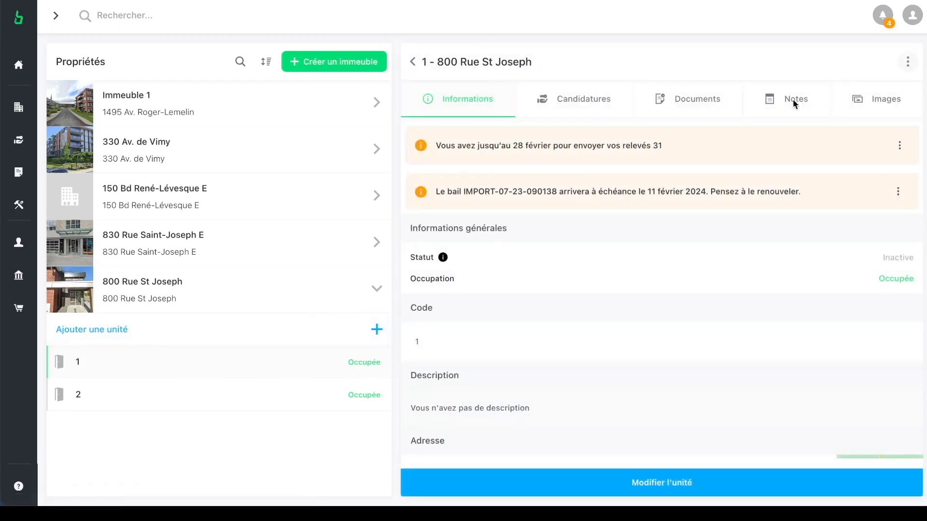
left_click(689, 92)
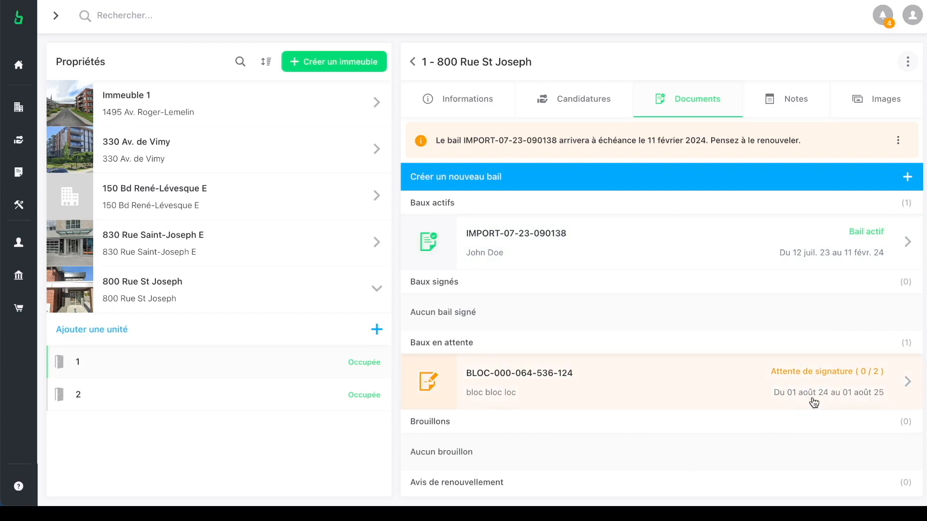
left_click(535, 395)
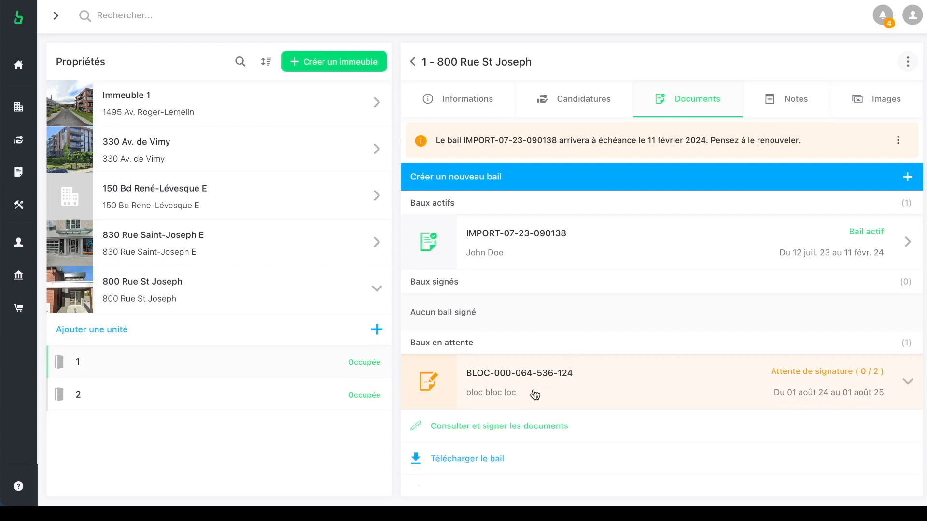
left_click(510, 432)
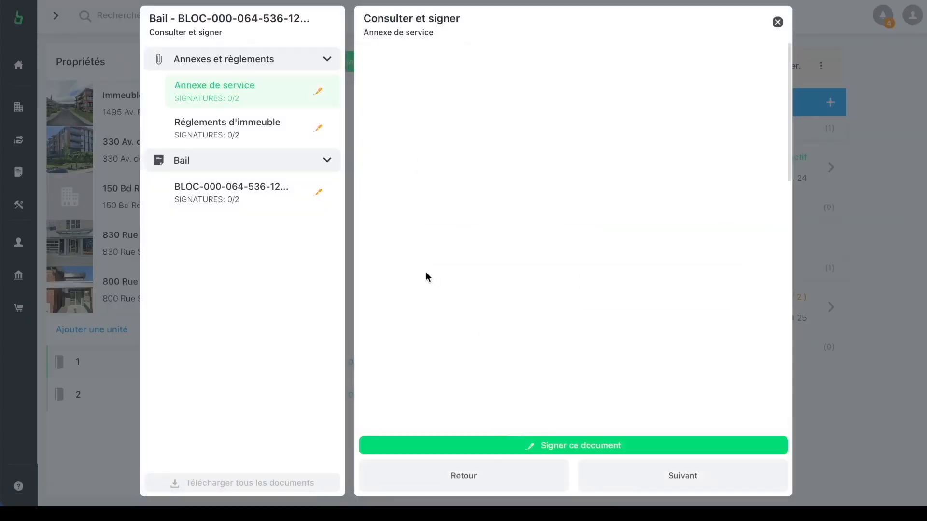
Step: Scroll through the Annexe de service, then view the Règlements d'immeuble document
scroll(612, 244, "down", 4)
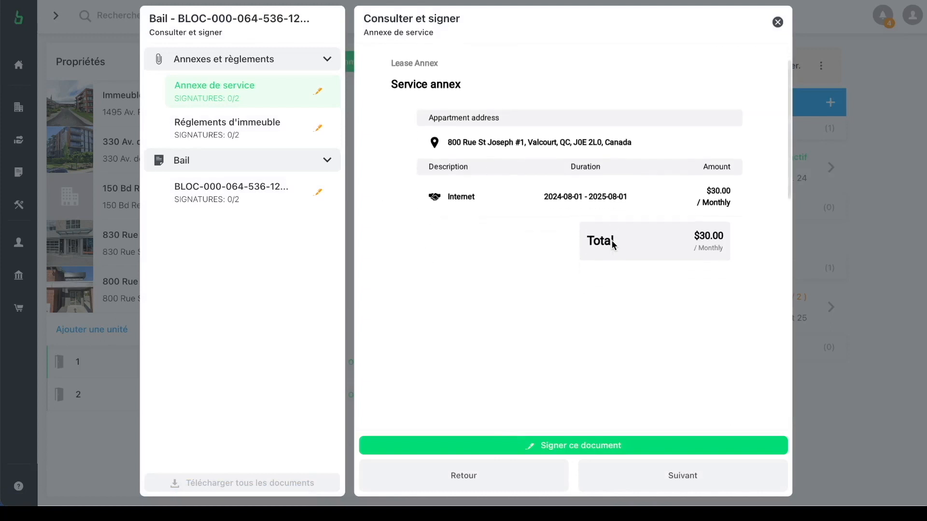
scroll(612, 246, "up", 5)
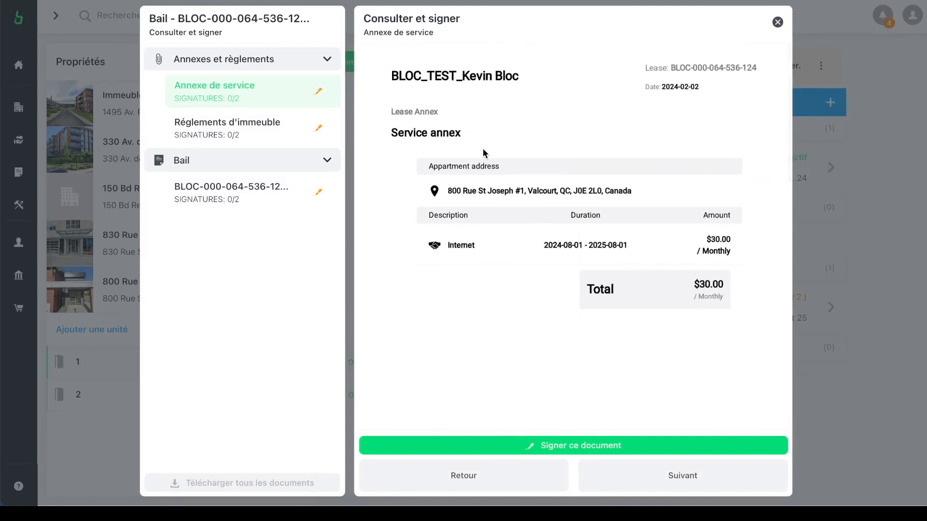
scroll(483, 151, "down", 1)
left_click(312, 130)
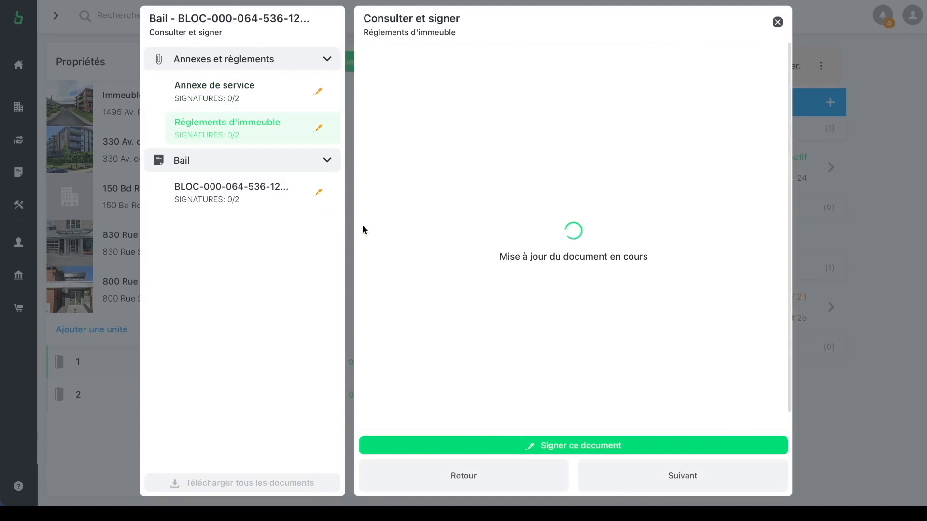
scroll(491, 247, "down", 5)
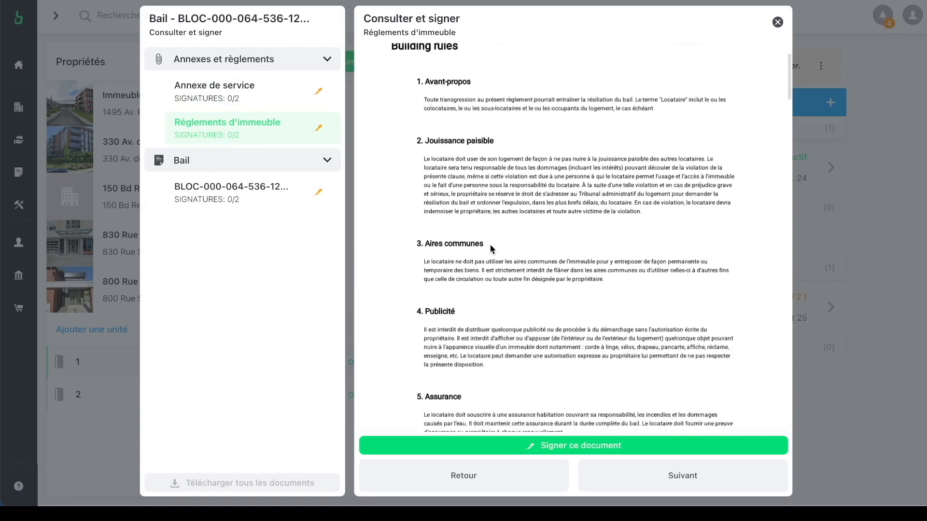
Step: Read through the lease document, then close the signing window
left_click(223, 198)
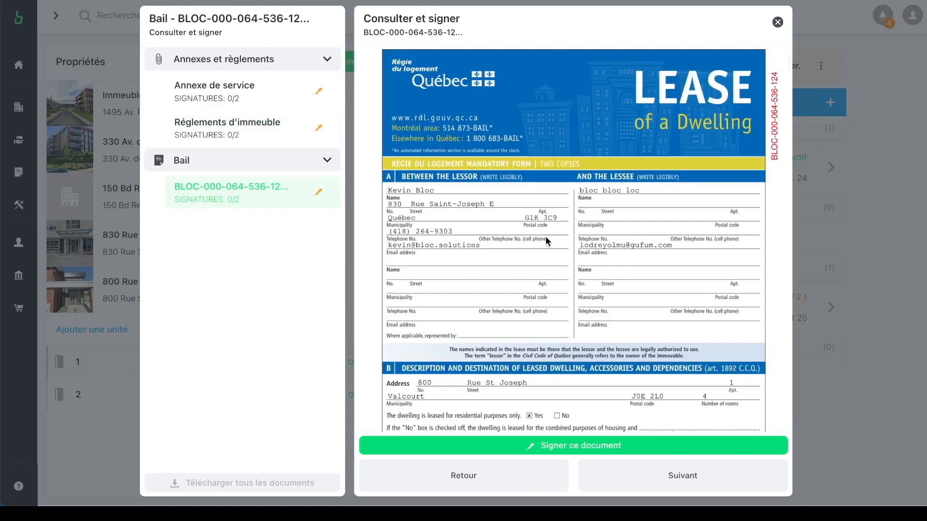
scroll(544, 243, "down", 2)
scroll(544, 243, "down", 1)
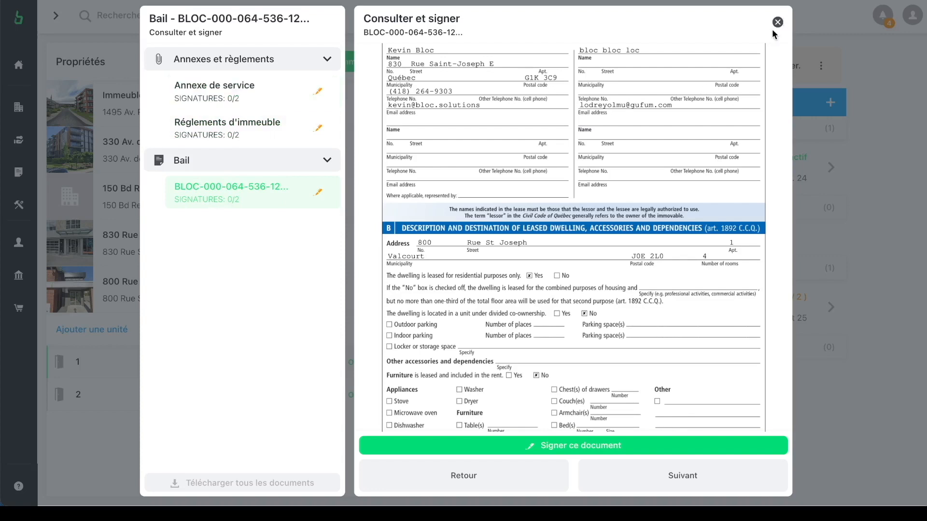
scroll(576, 195, "up", 5)
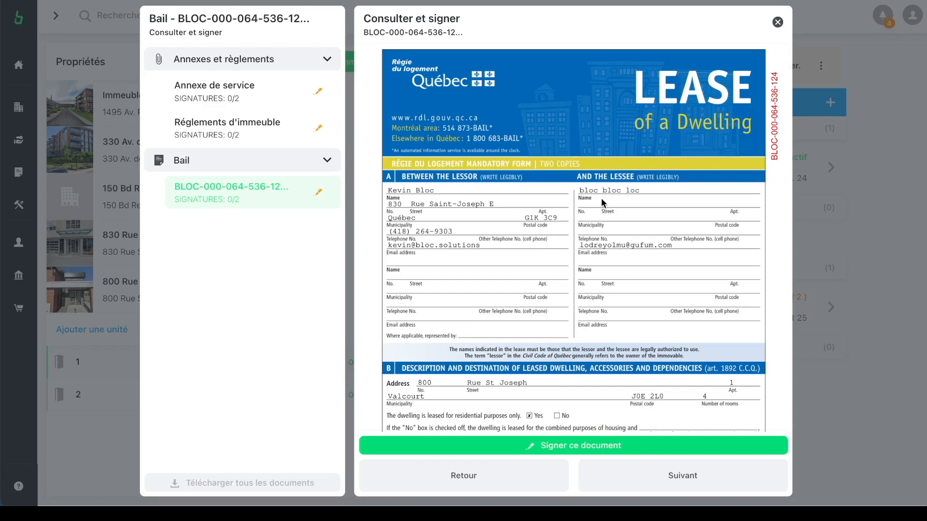
scroll(602, 202, "down", 2)
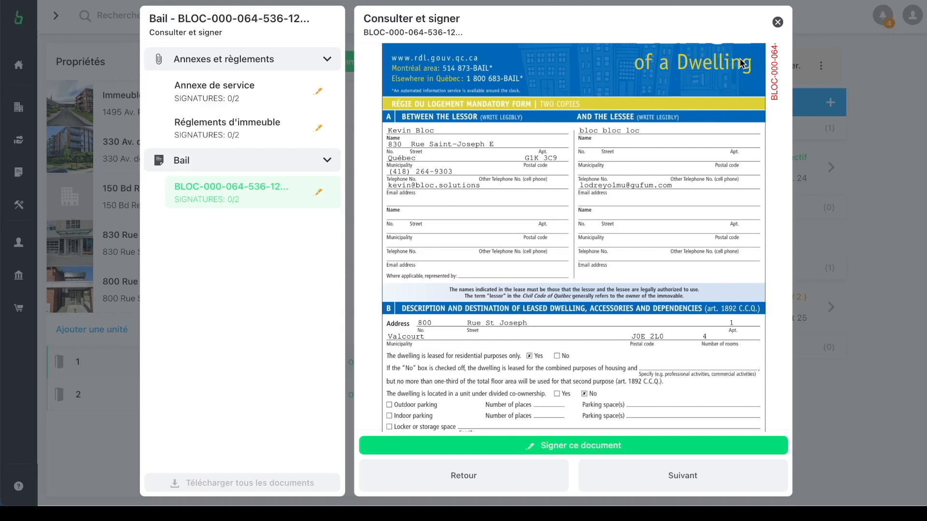
left_click(777, 22)
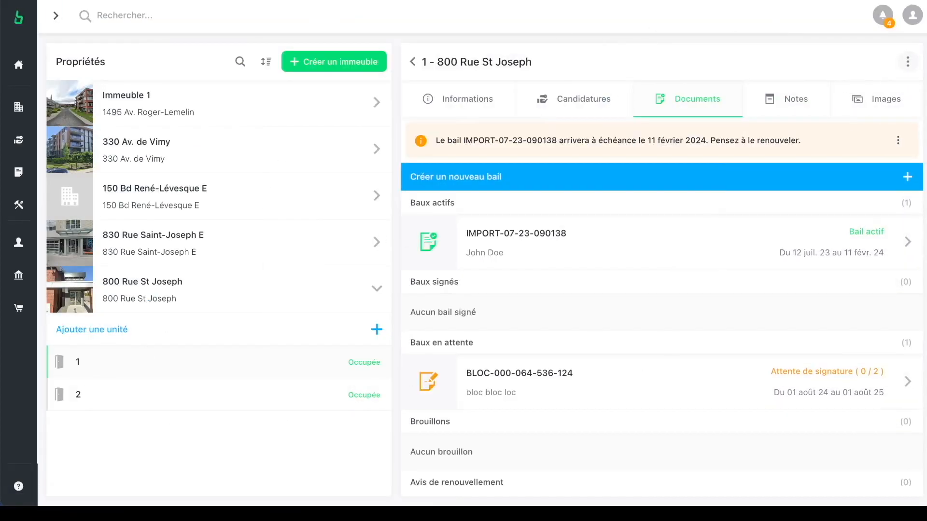
Step: Open the Suivi des paiements page under Gestion
mouse_move(53, 189)
left_click(45, 208)
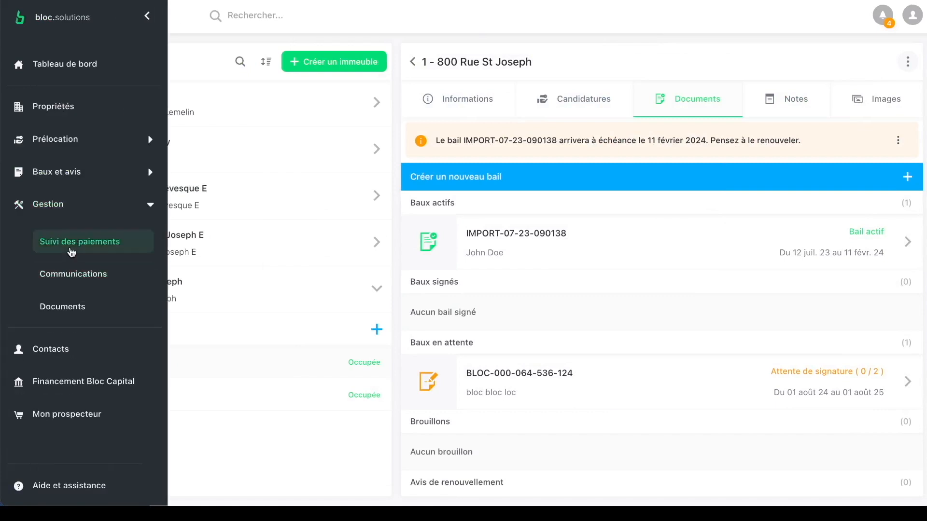
left_click(71, 250)
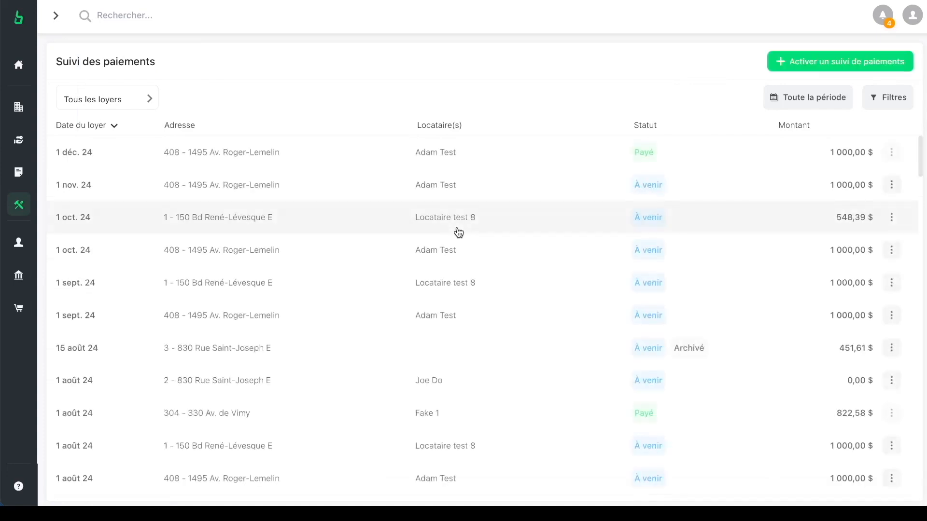
scroll(456, 229, "down", 1)
scroll(457, 232, "down", 15)
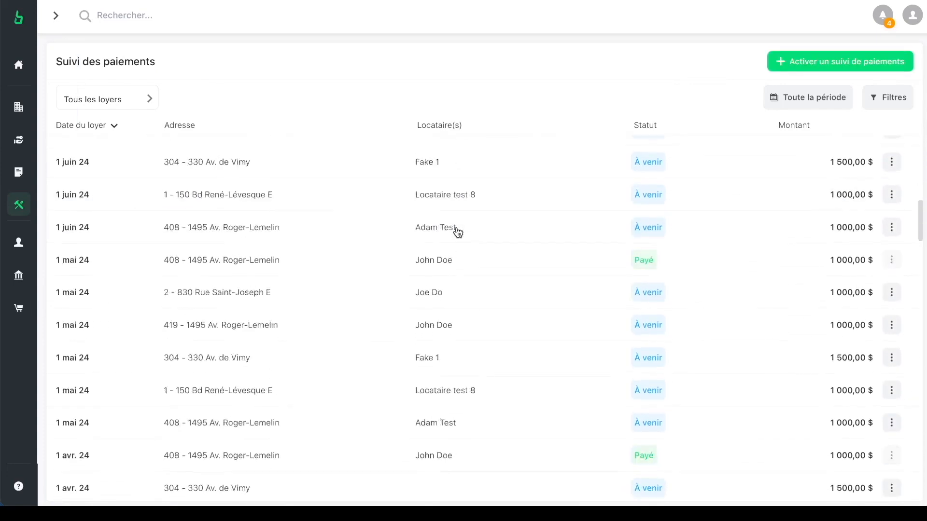
scroll(458, 232, "up", 20)
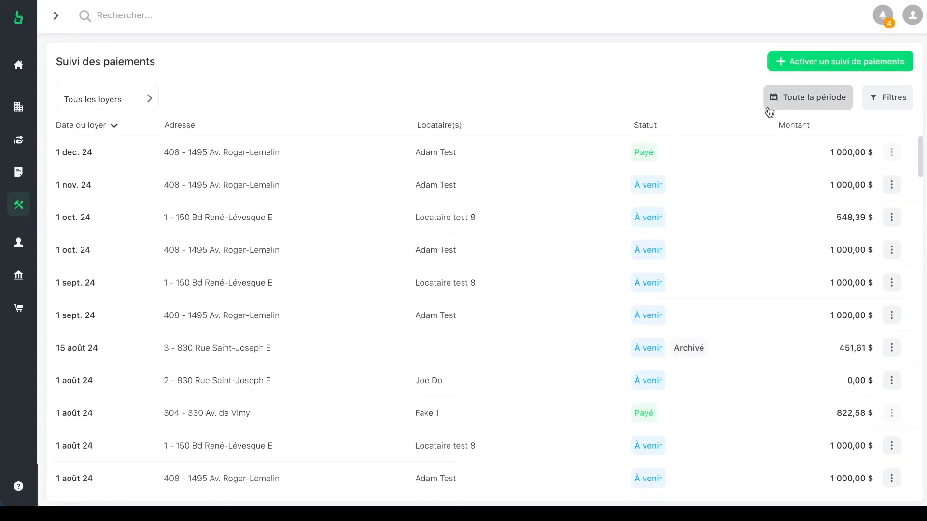
left_click(767, 106)
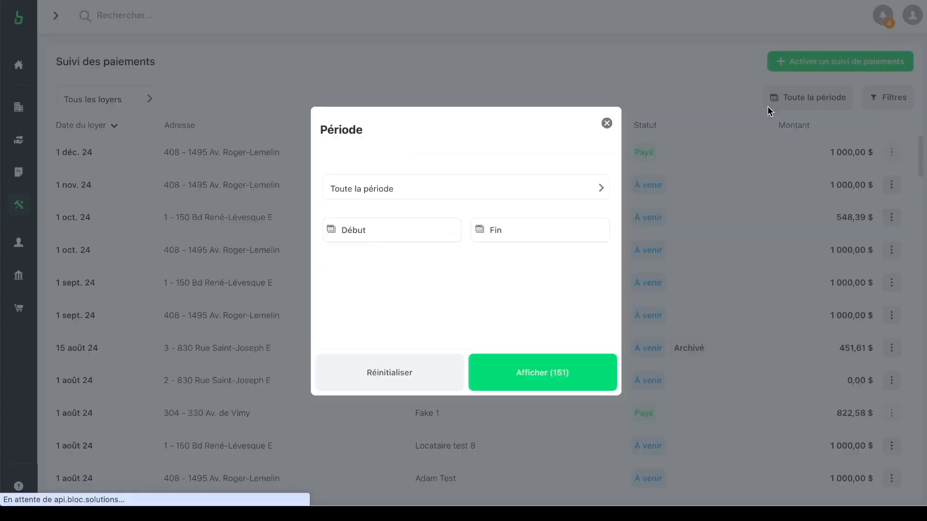
left_click(503, 195)
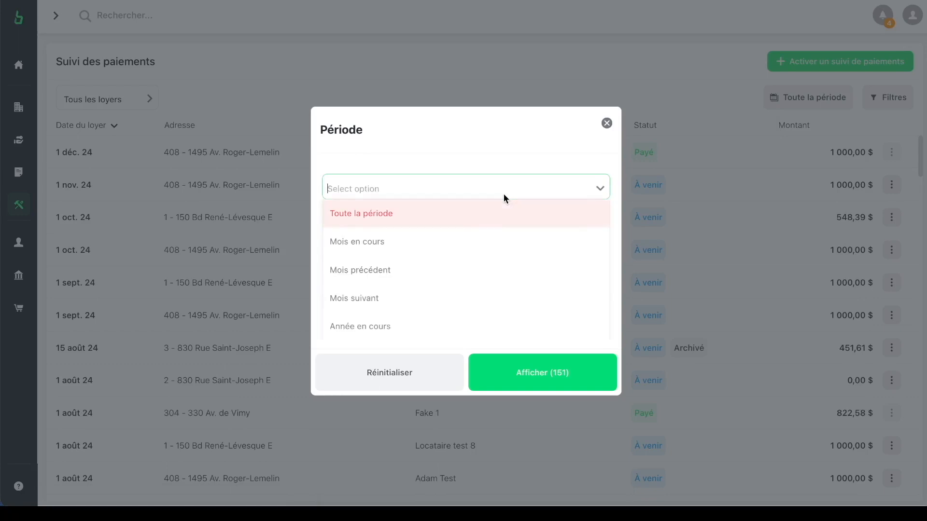
left_click(397, 253)
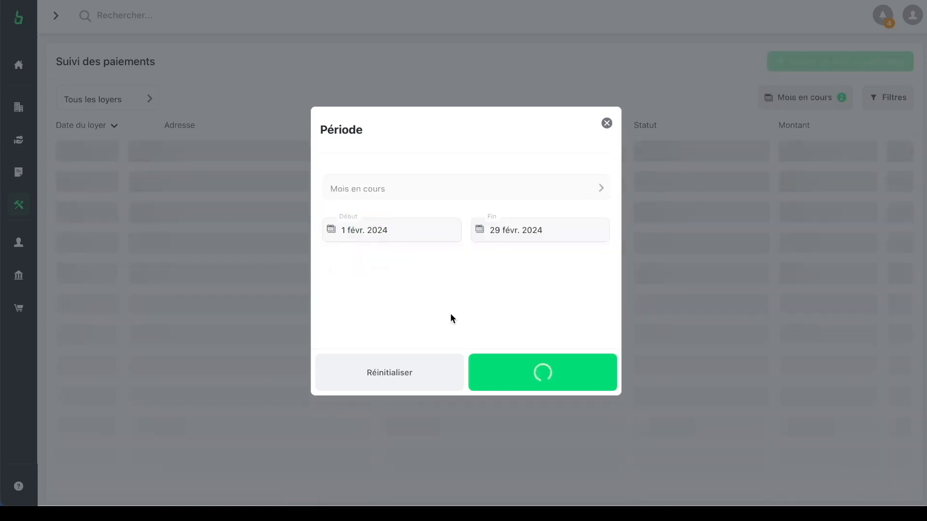
left_click(524, 374)
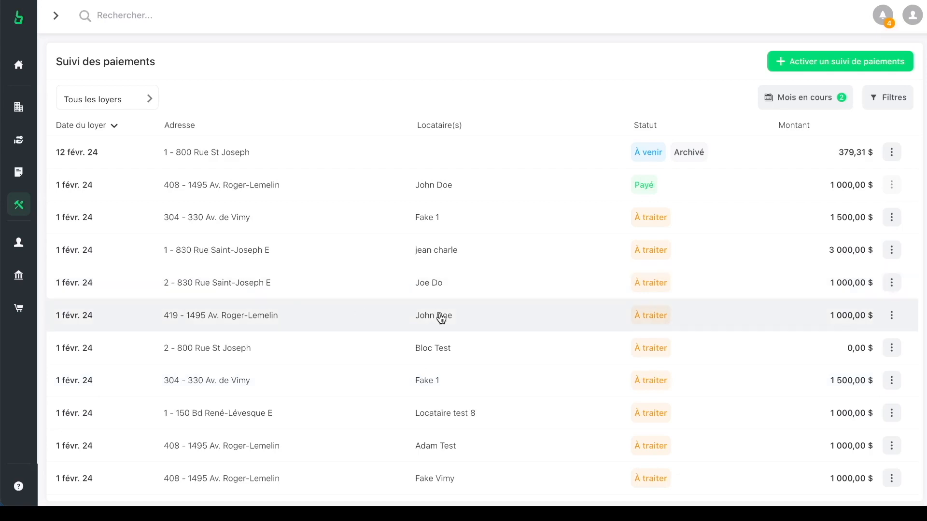
scroll(441, 318, "down", 1)
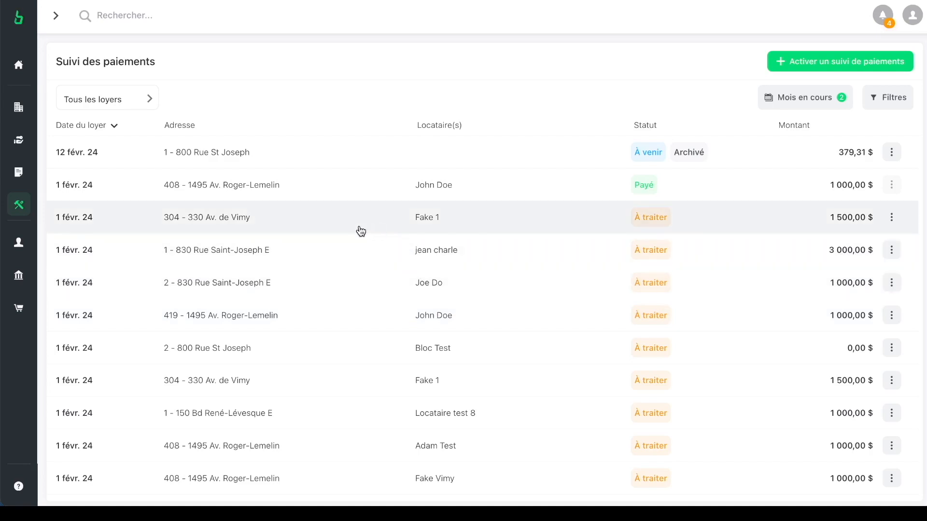
left_click(360, 231)
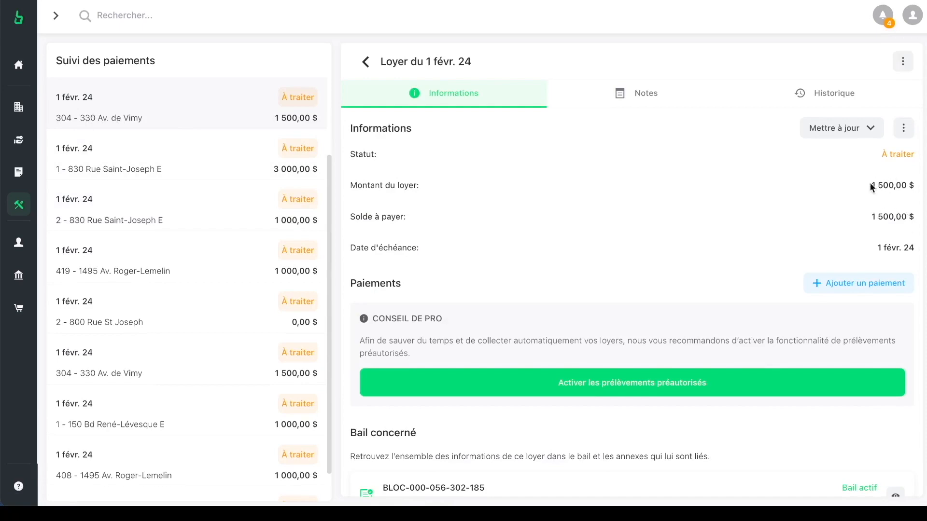
Step: Record a 1 500,00 $ Virement bancaire payment against the 1 févr. 24 rent
left_click(853, 282)
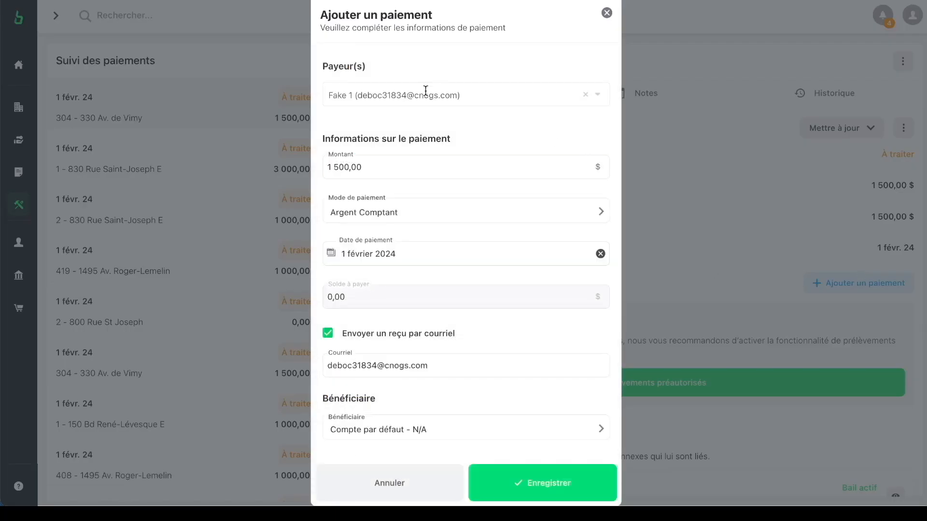
left_click(424, 213)
left_click(389, 296)
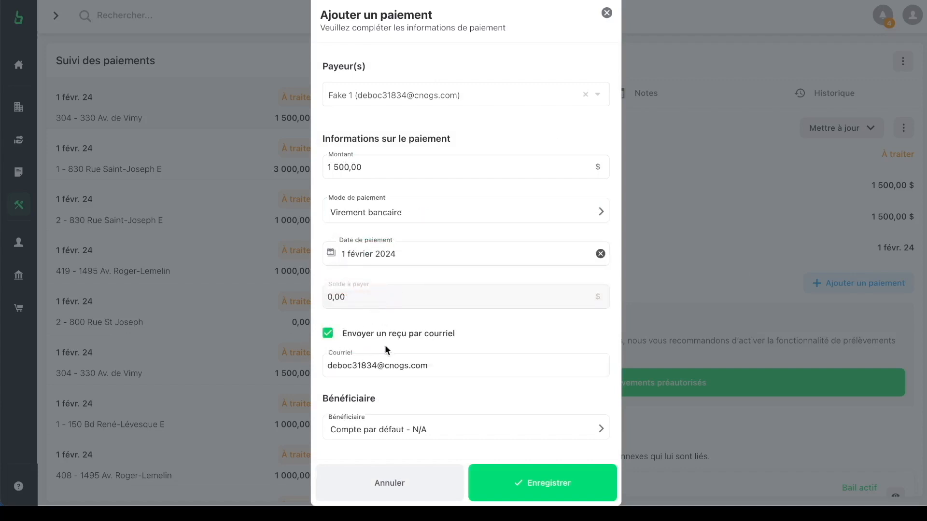
left_click(526, 486)
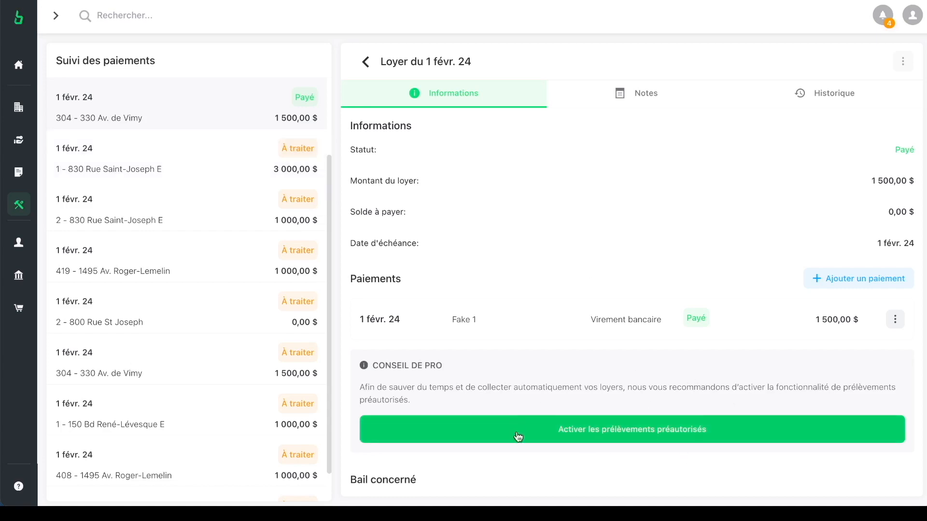
left_click(650, 437)
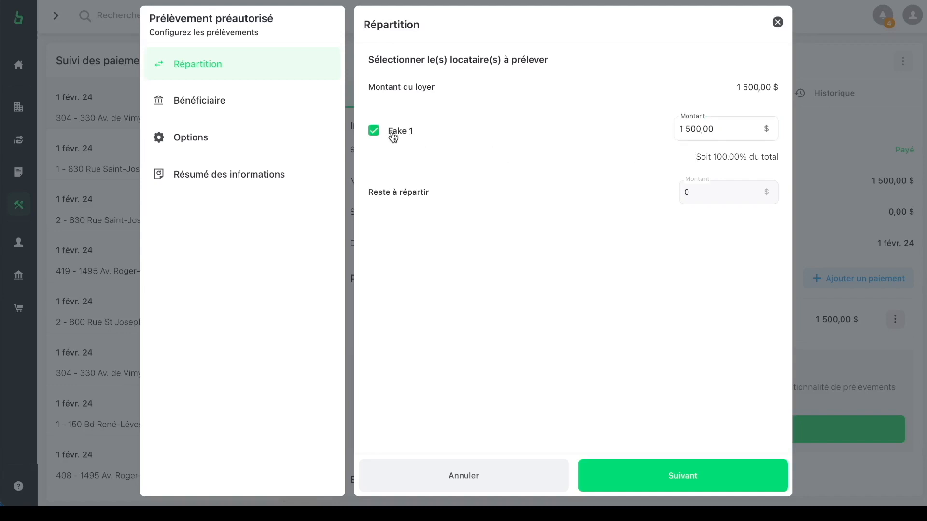
left_click(244, 113)
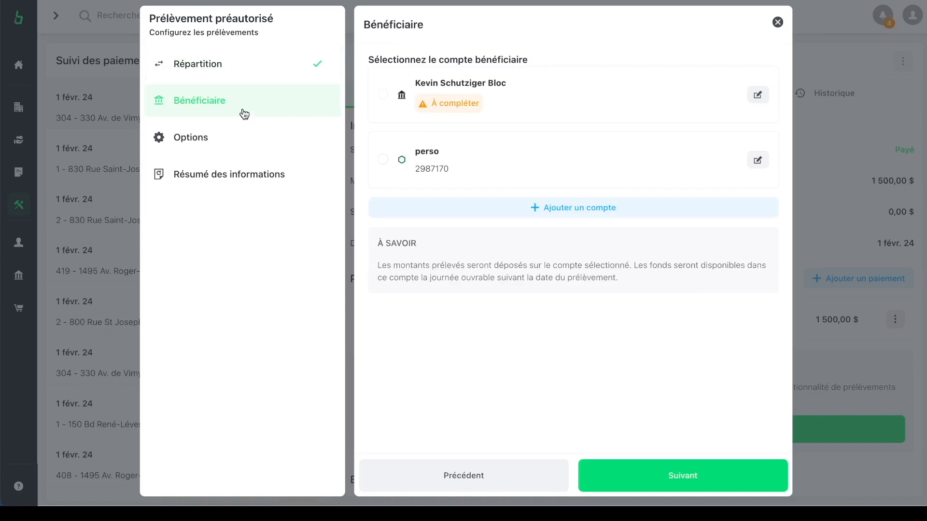
left_click(383, 159)
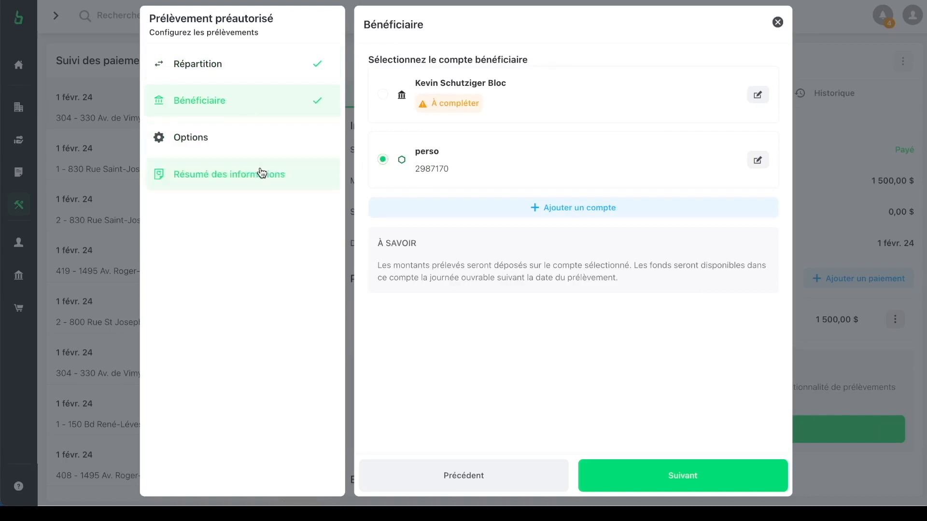
left_click(245, 153)
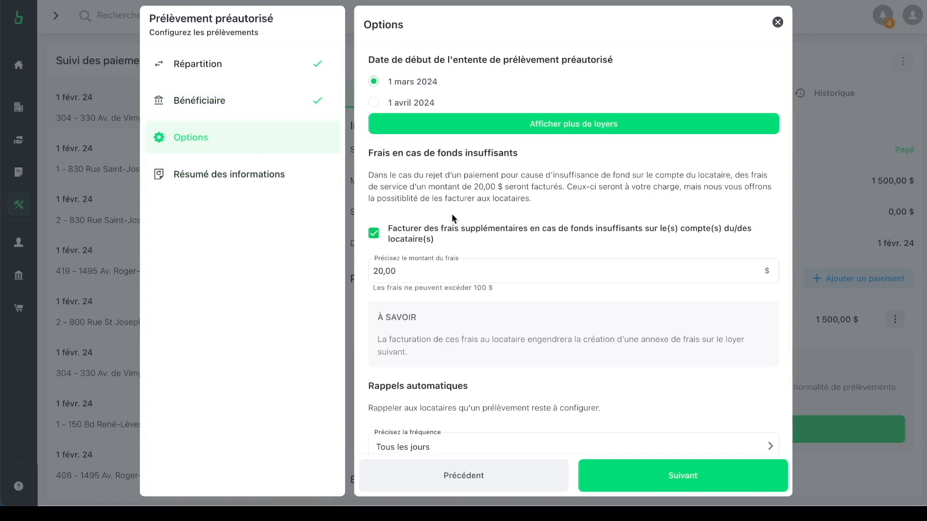
scroll(452, 215, "down", 1)
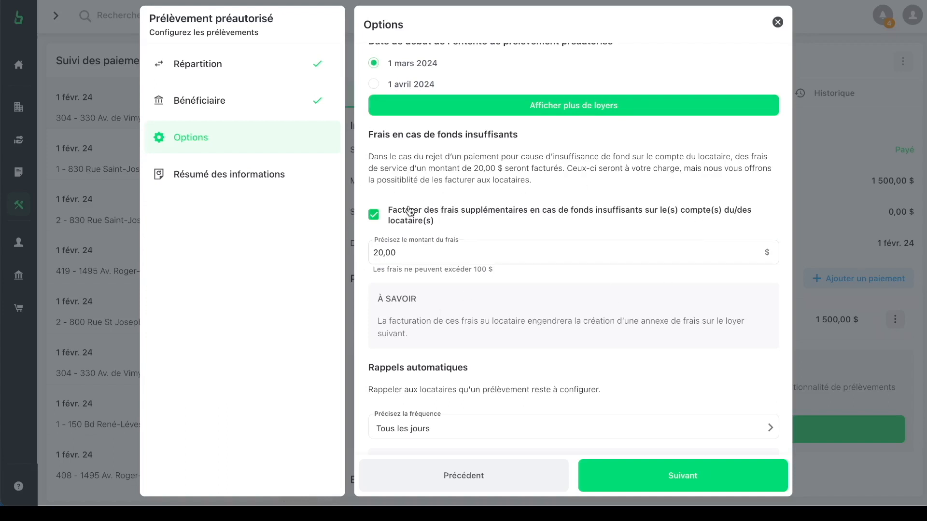
left_click(256, 192)
scroll(641, 218, "down", 1)
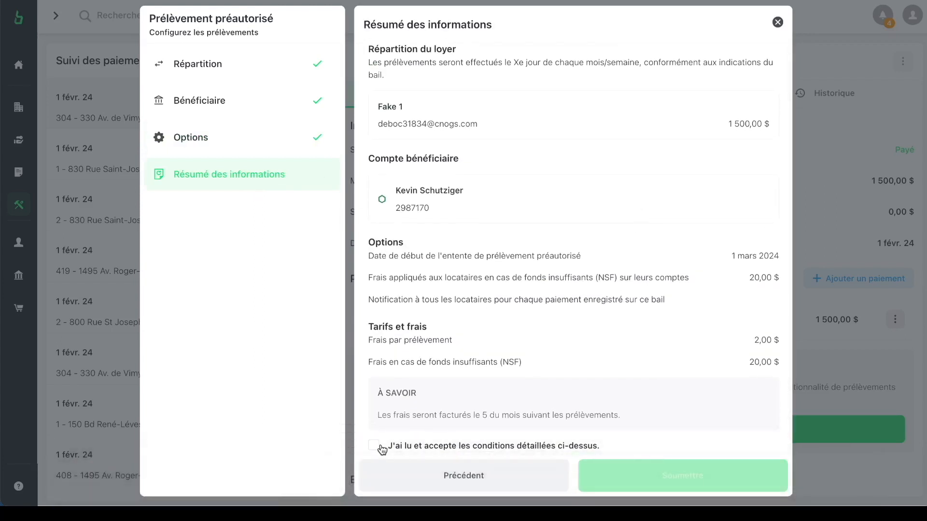
left_click(381, 449)
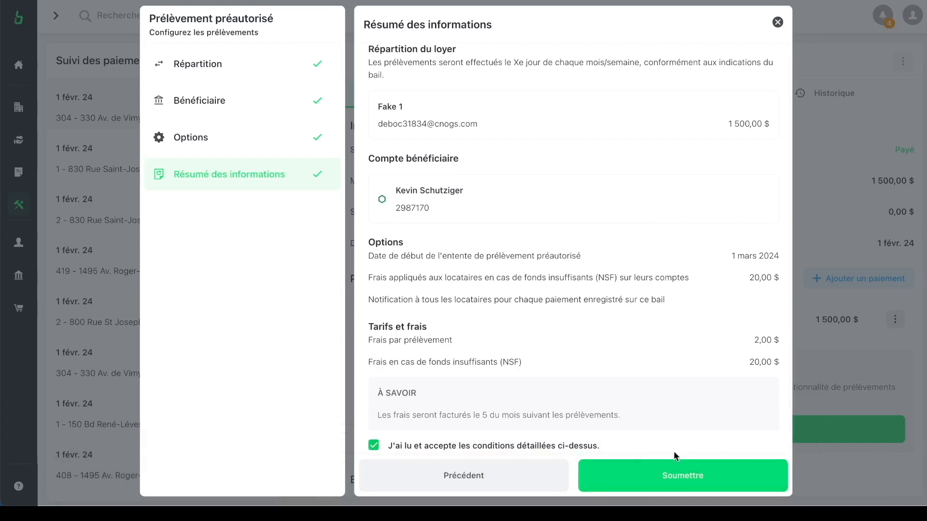
left_click(778, 23)
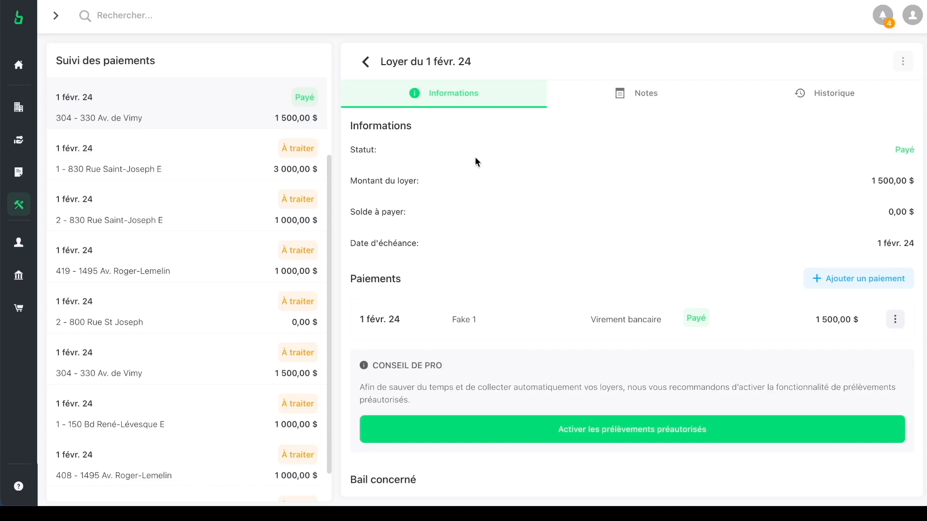
Step: Go back to payment tracking, then open the Gestion > Communications ticket list
left_click(365, 63)
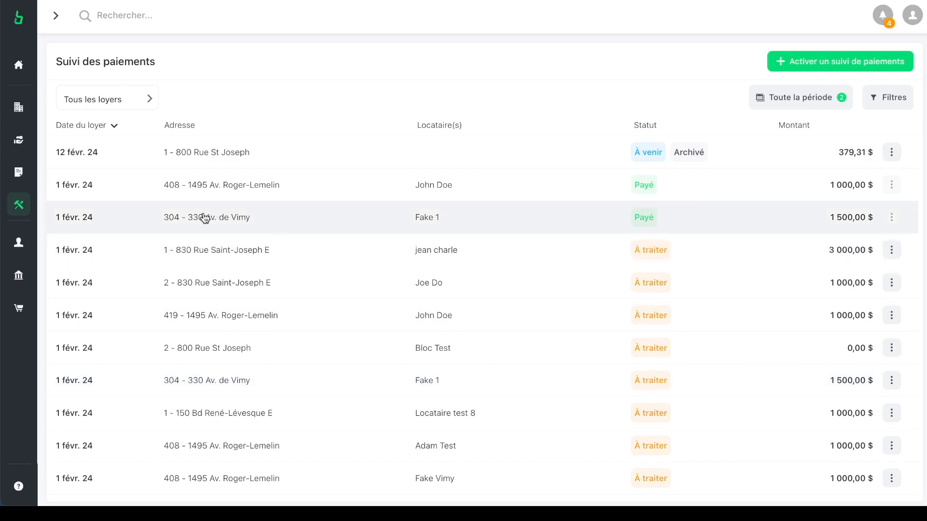
mouse_move(30, 228)
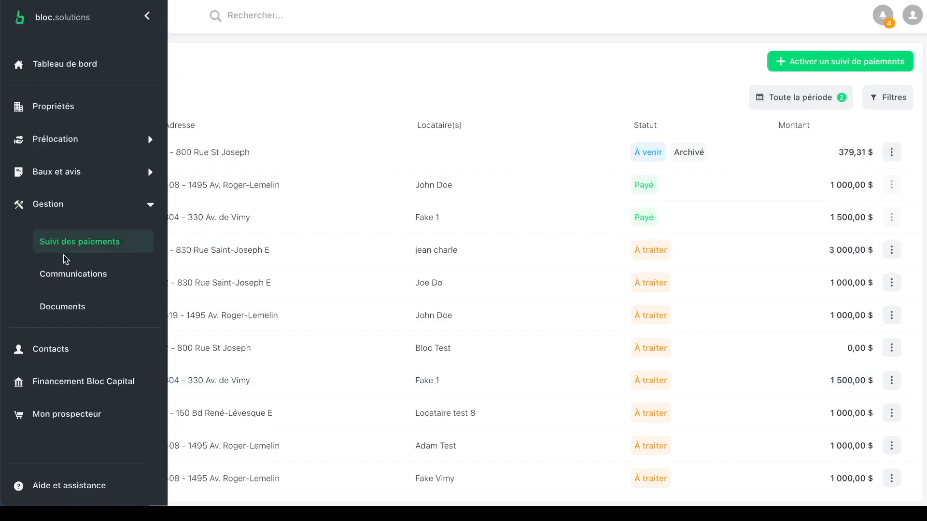
left_click(67, 273)
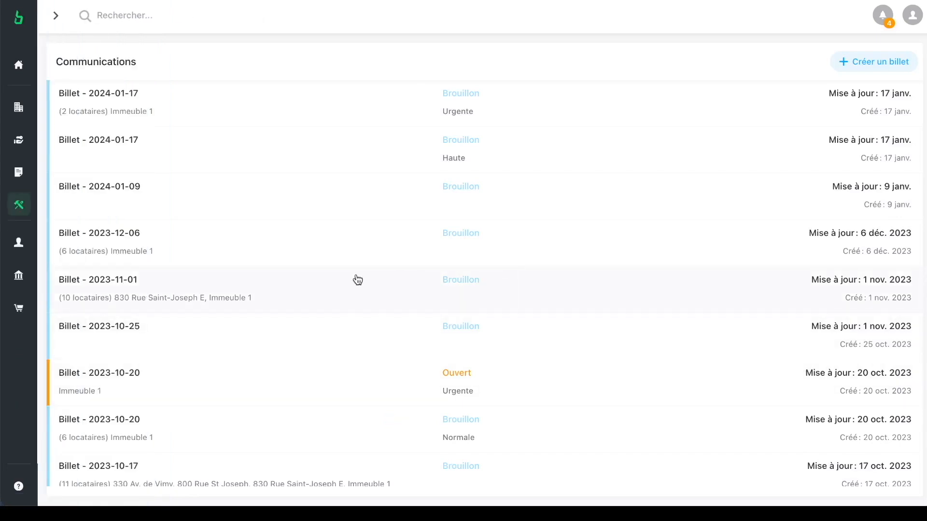
Step: Start a new ticket and try recipient choices in Immeuble 1 and Unité 408, then clear them
left_click(883, 72)
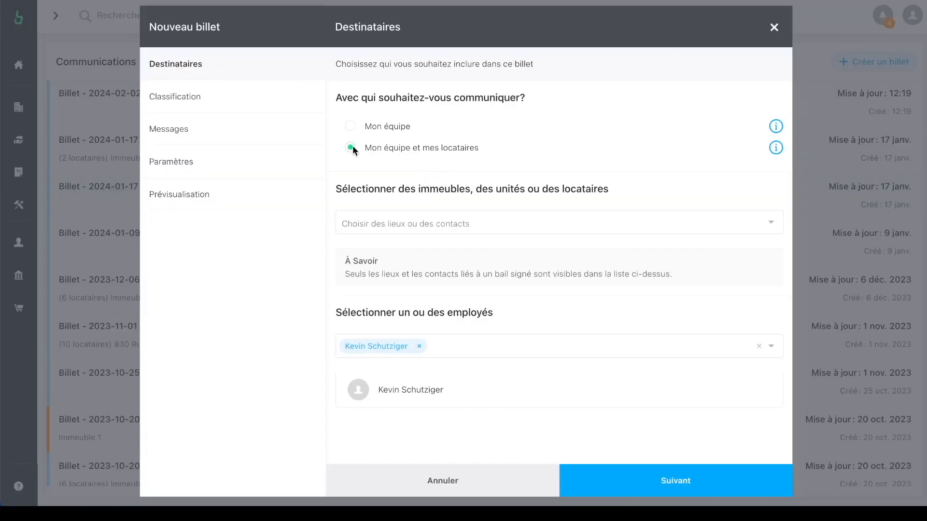
left_click(393, 222)
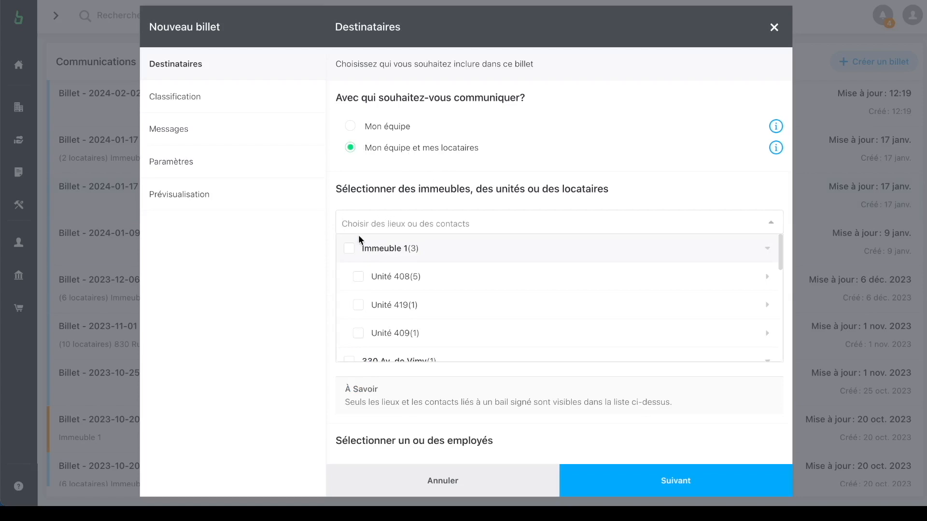
left_click(349, 249)
left_click(349, 250)
left_click(358, 277)
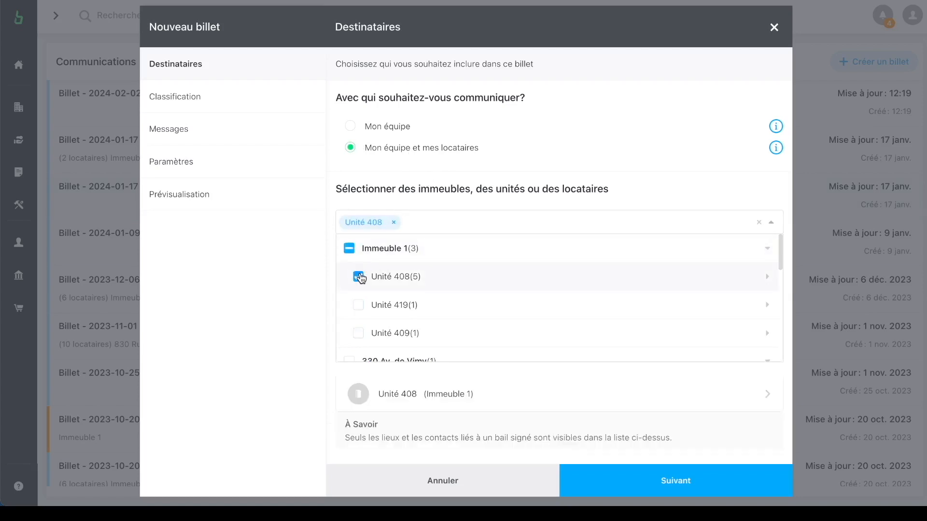
left_click(358, 278)
left_click(416, 275)
left_click(767, 277)
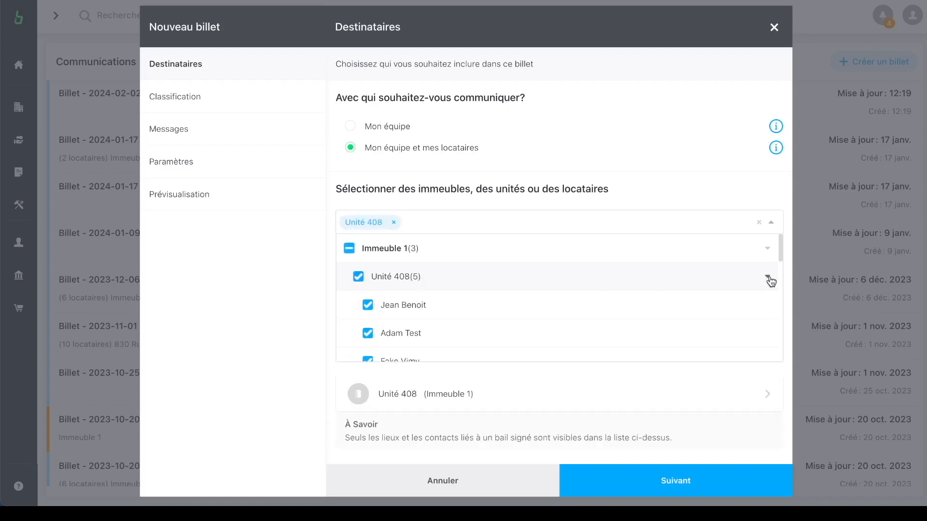
left_click(358, 277)
left_click(368, 304)
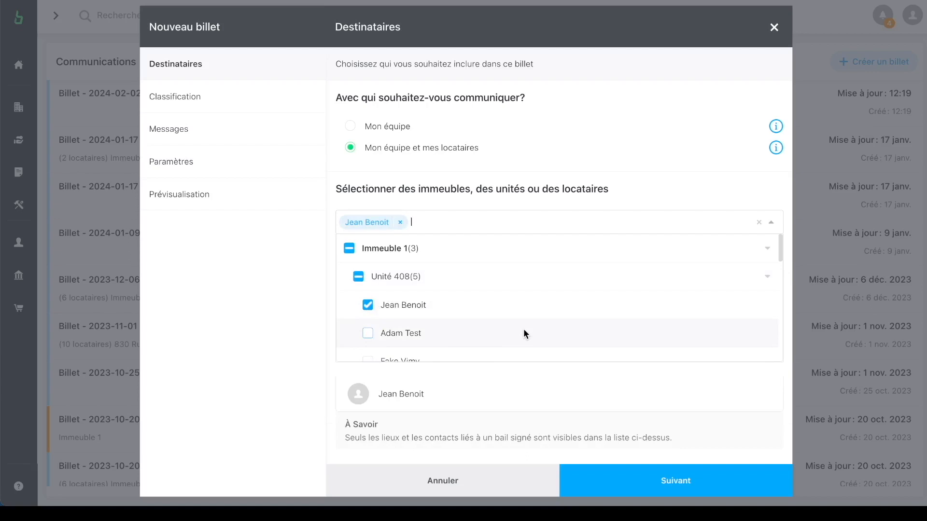
scroll(497, 314, "down", 2)
scroll(496, 315, "up", 2)
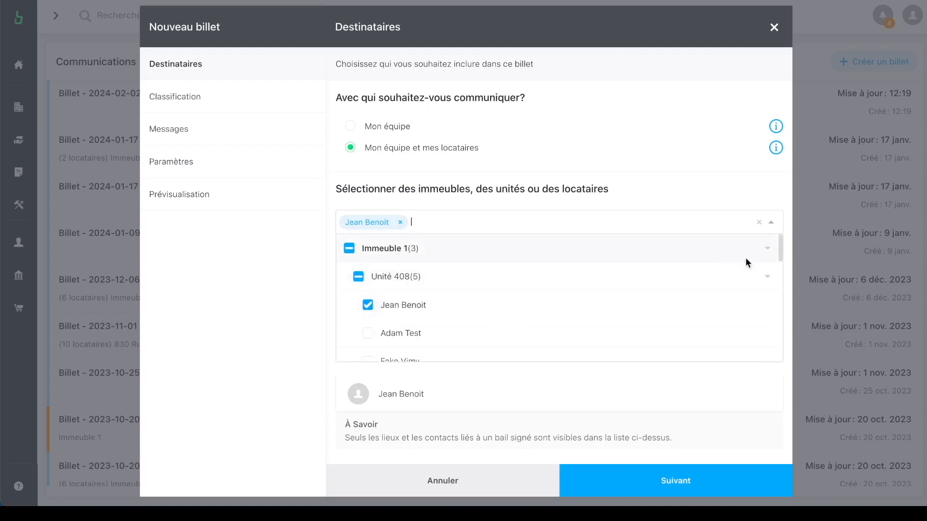
left_click(350, 252)
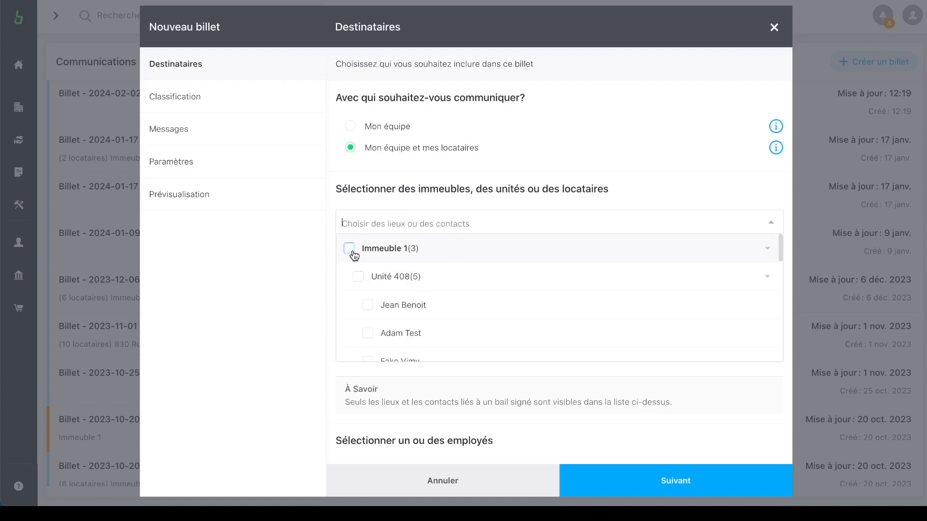
left_click(352, 251)
scroll(354, 255, "down", 5)
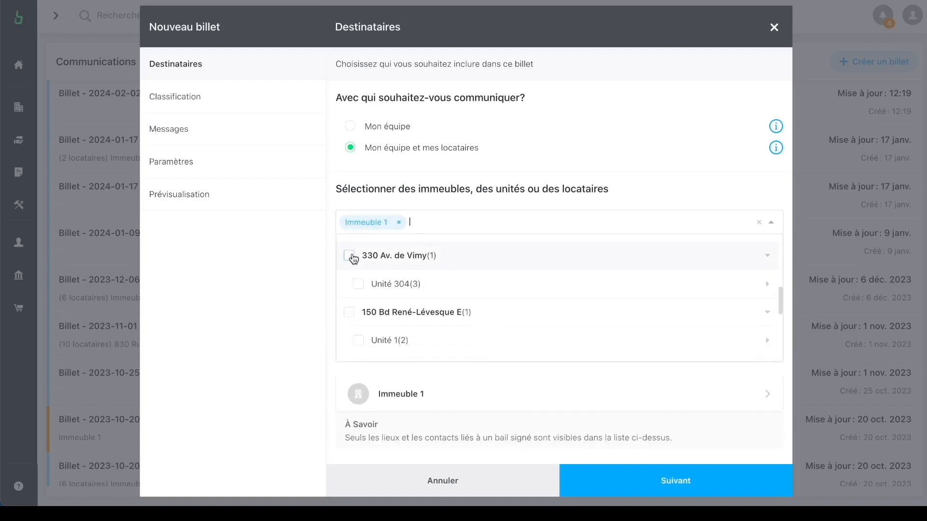
left_click(351, 257)
left_click(349, 313)
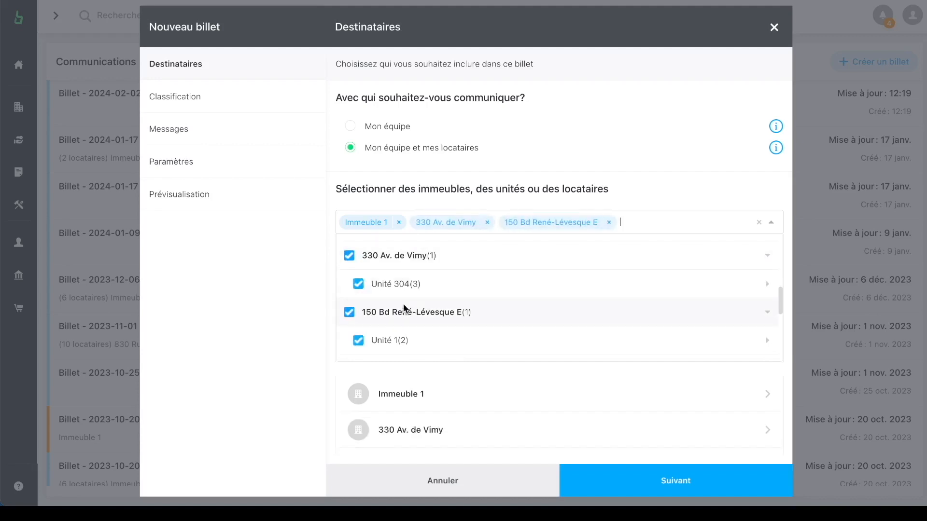
scroll(395, 309, "down", 3)
left_click(349, 269)
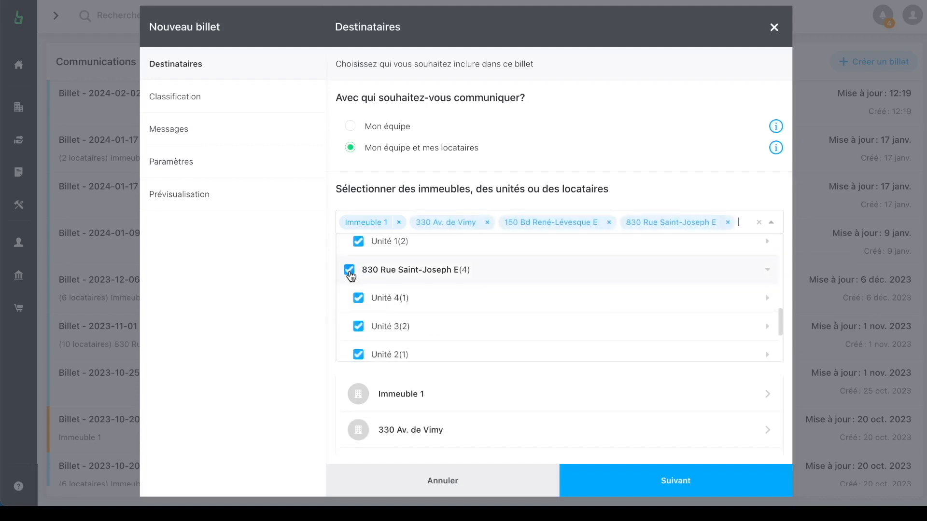
scroll(382, 280, "down", 3)
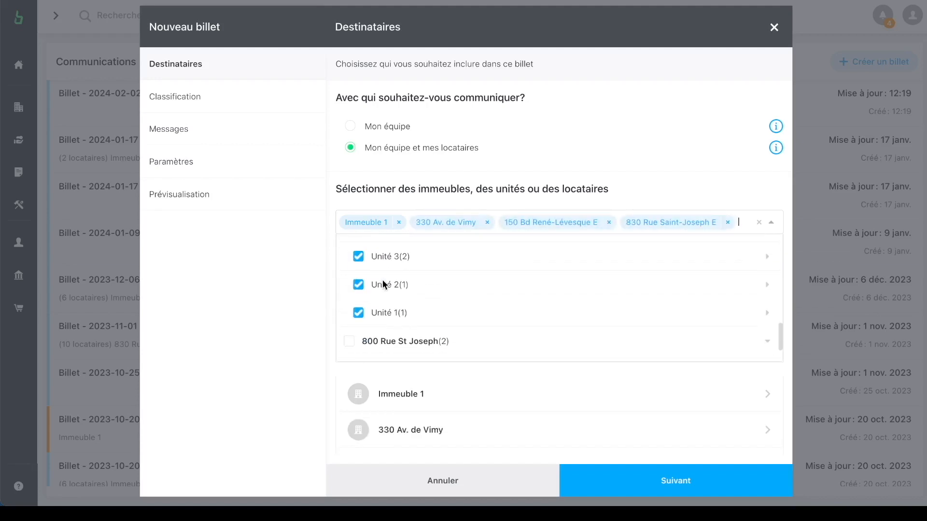
left_click(348, 353)
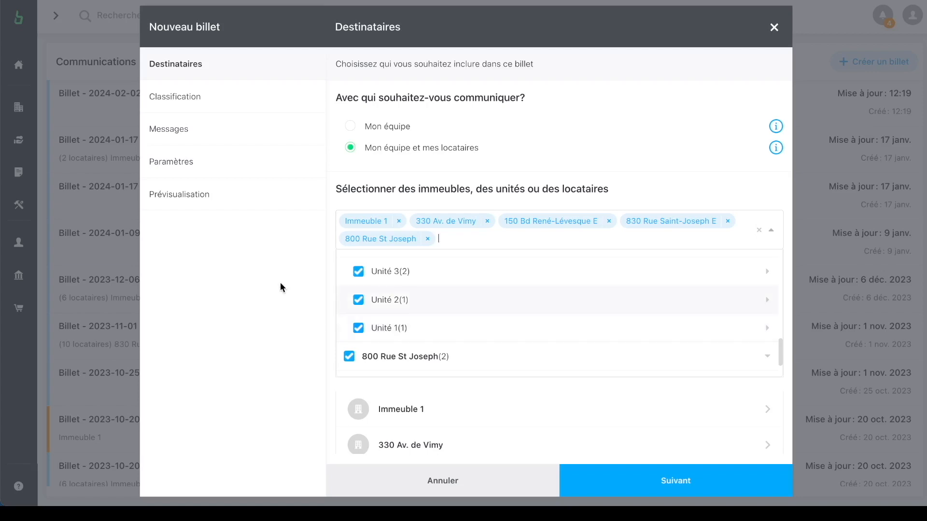
Step: Set priority Urgente and category Déneigement, then select the default title 'Billet - 2024-02-02'
left_click(167, 86)
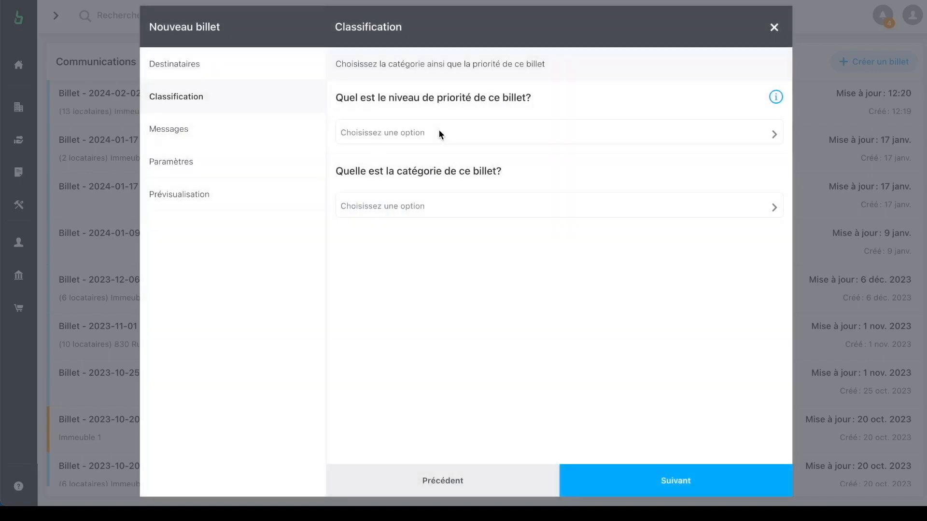
left_click(439, 130)
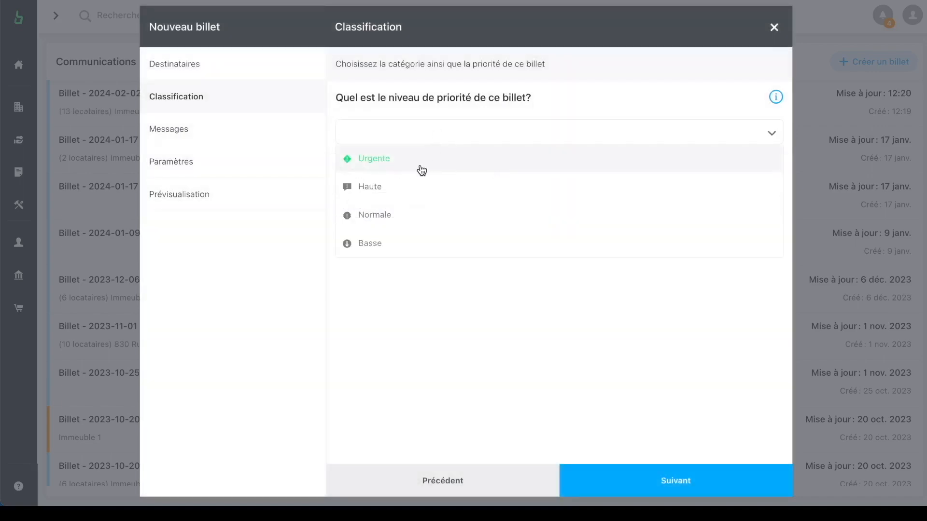
left_click(418, 166)
left_click(417, 205)
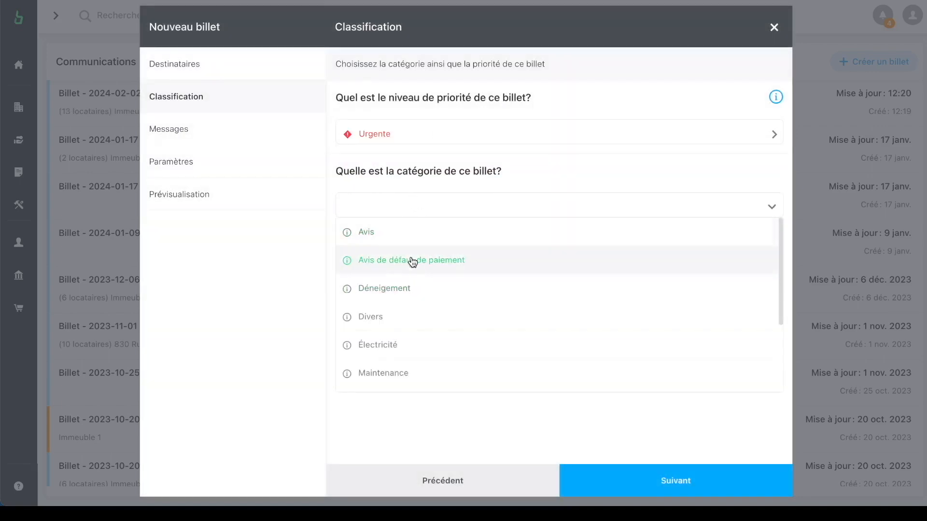
left_click(397, 297)
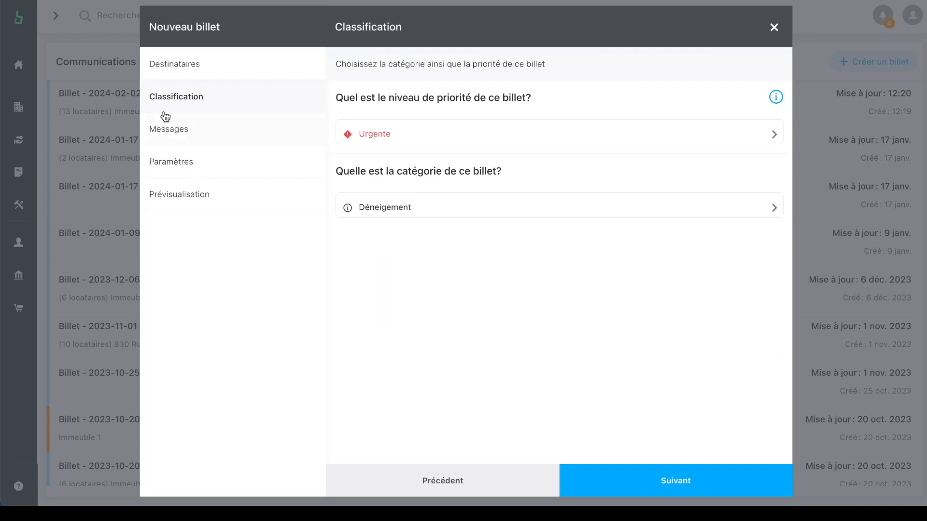
left_click(176, 127)
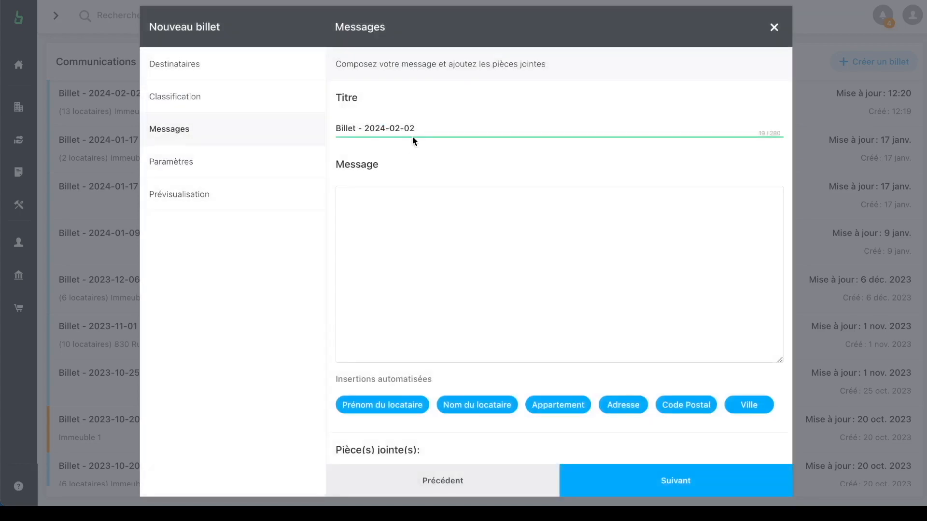
left_click_drag(415, 129, 355, 131)
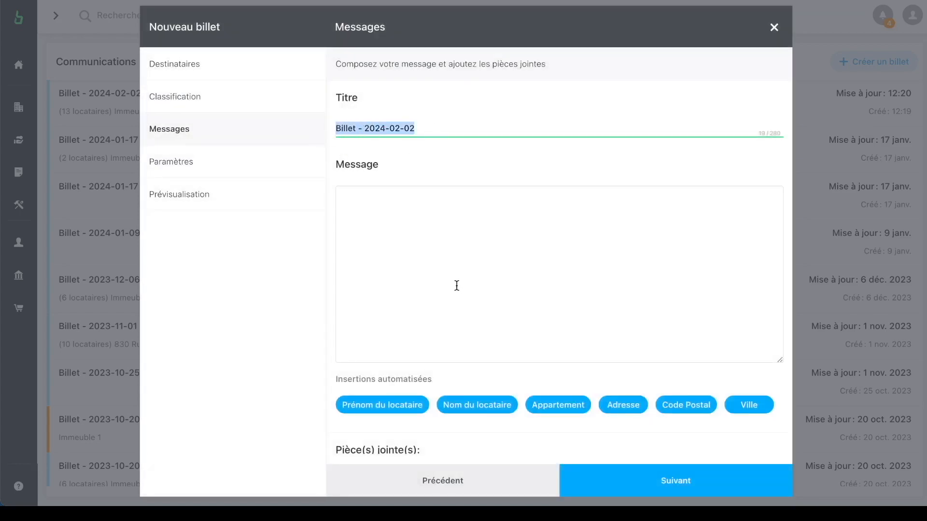
Step: Change the ticket title to 'titre'
type("tr")
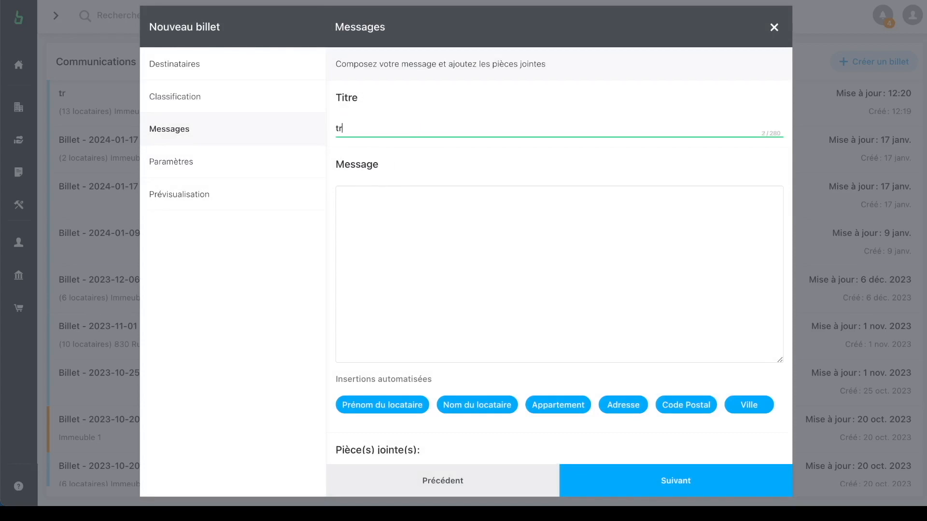
key("BackSpace")
type("itre")
Step: Start the message with 'Bonjour' followed by the tenant's first-name placeholder
left_click(456, 267)
type("Bponjo")
key("BackSpace")
key("BackSpace")
key("BackSpace")
key("BackSpace")
key("BackSpace")
type("onjour")
left_click(400, 410)
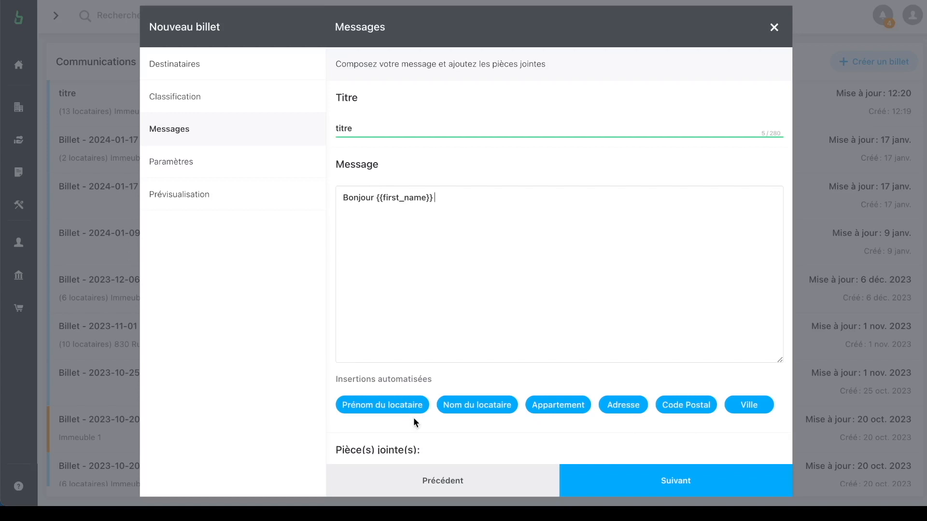
Step: In the ticket's Paramètres, add text message and automated phone call notifications
left_click(209, 173)
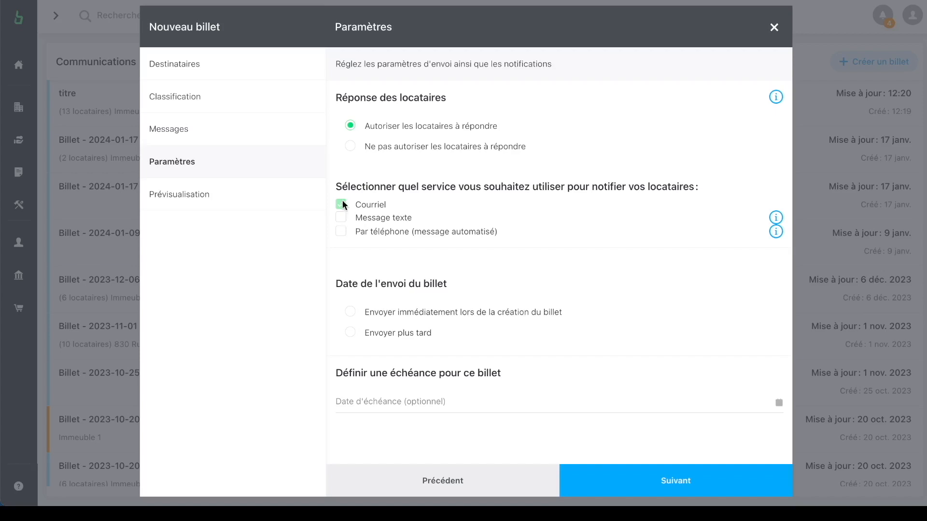
left_click(344, 221)
left_click(342, 233)
Step: Choose Envoyer immédiatement for the ticket and continue to the next screen
left_click(351, 314)
left_click(230, 189)
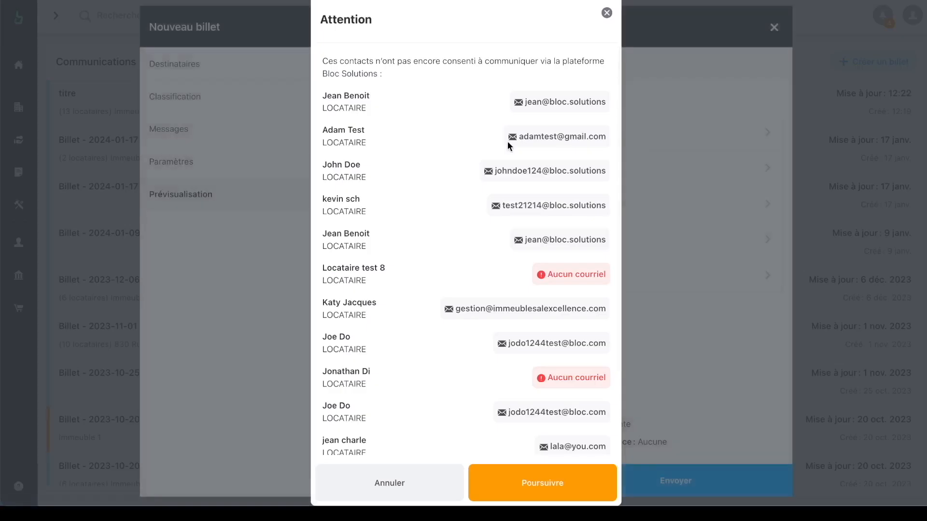
scroll(477, 225, "down", 2)
scroll(477, 225, "up", 5)
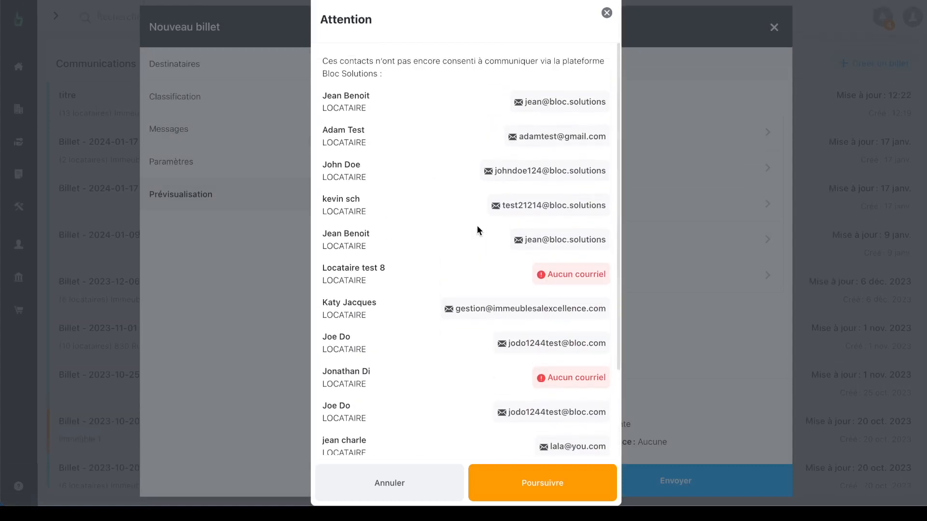
scroll(528, 449, "down", 1)
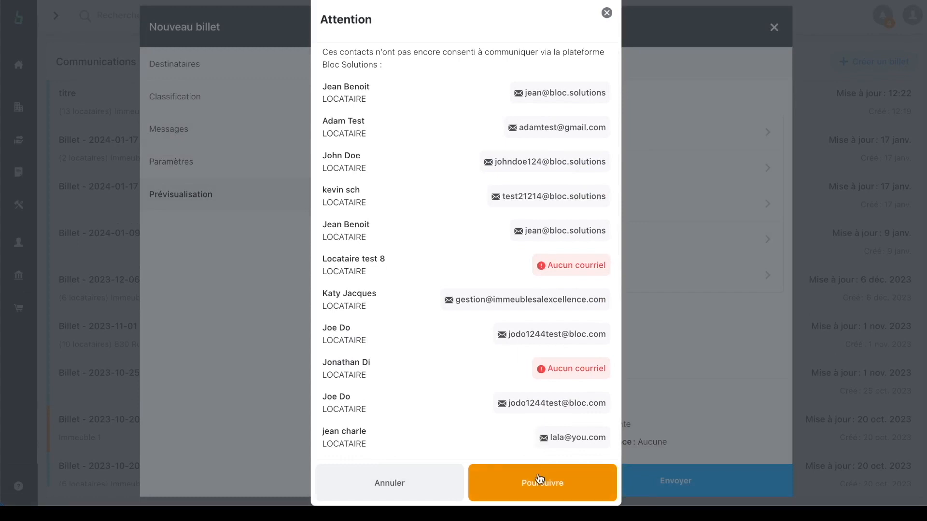
scroll(470, 319, "down", 3)
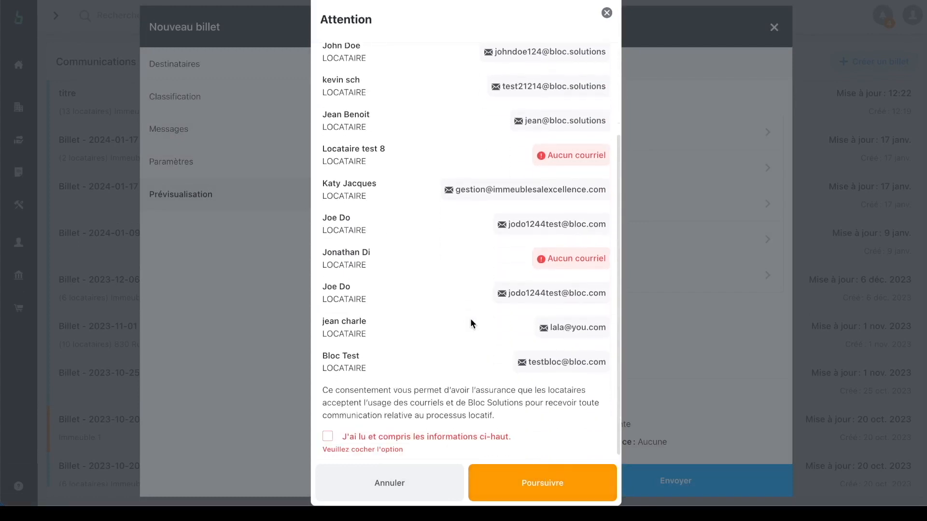
Step: Acknowledge the consent notice, then send and confirm notifying 13 tenants and 1 employee
left_click(328, 436)
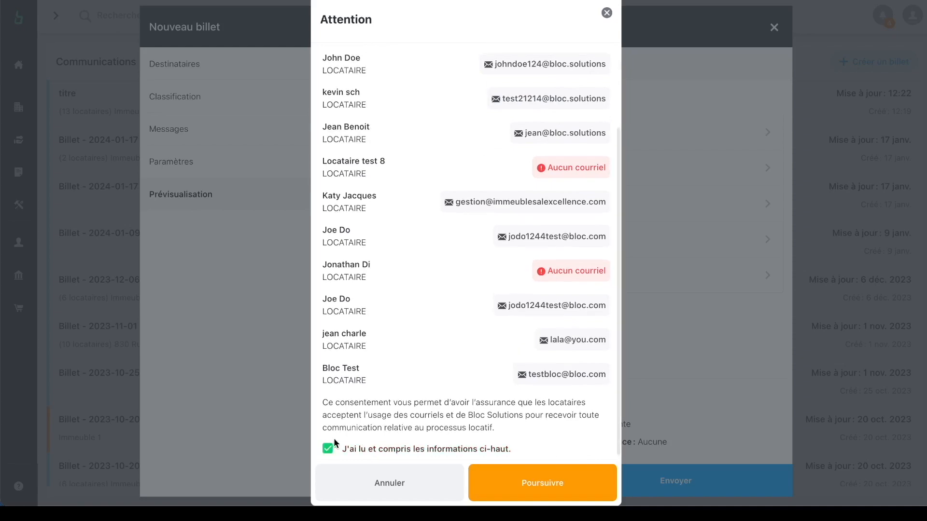
left_click(513, 479)
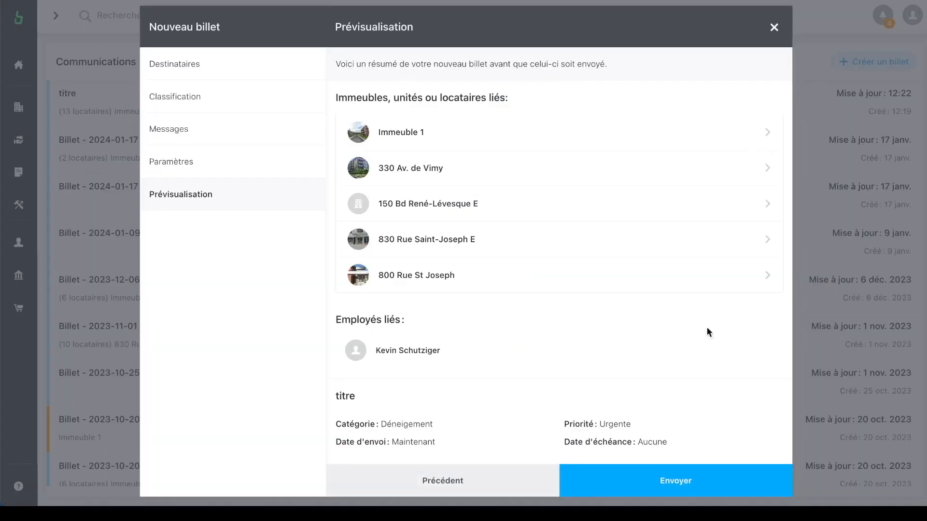
left_click(677, 491)
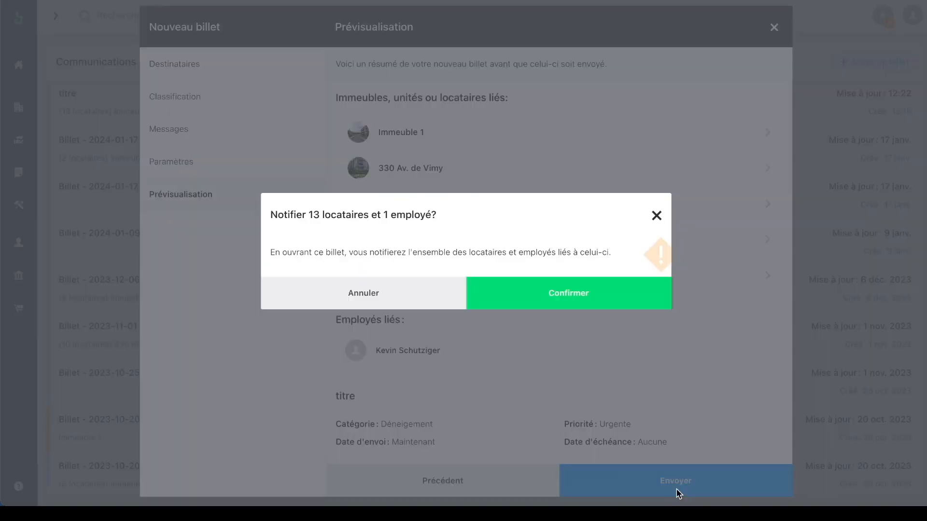
left_click(570, 291)
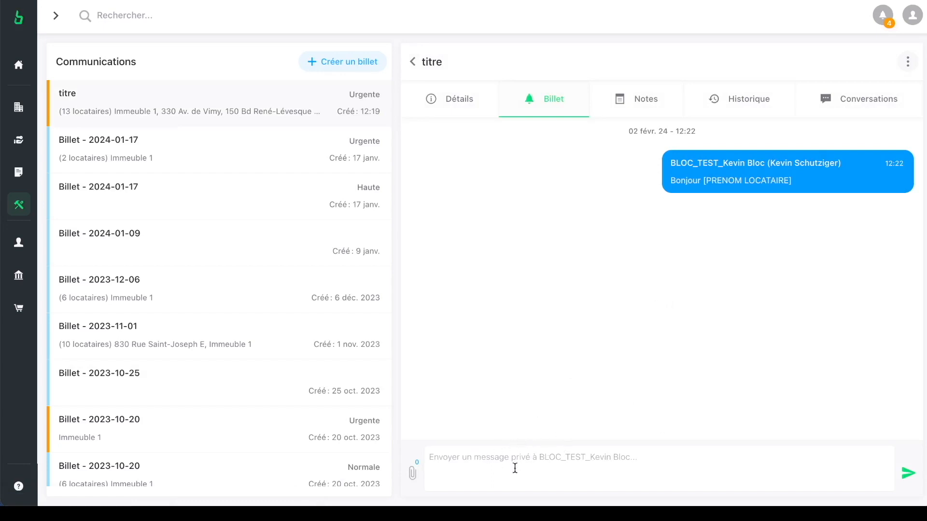
Step: Check the sent ticket's conversations by building, then return to the Communications list
left_click(478, 457)
left_click(849, 103)
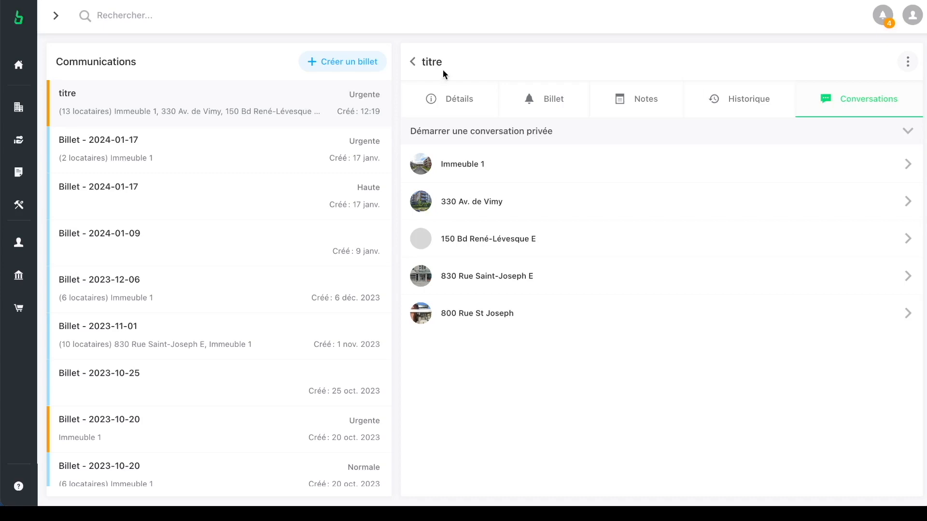
left_click(420, 68)
Step: Look over the Documents page, then the Propriétés list of five buildings
mouse_move(52, 302)
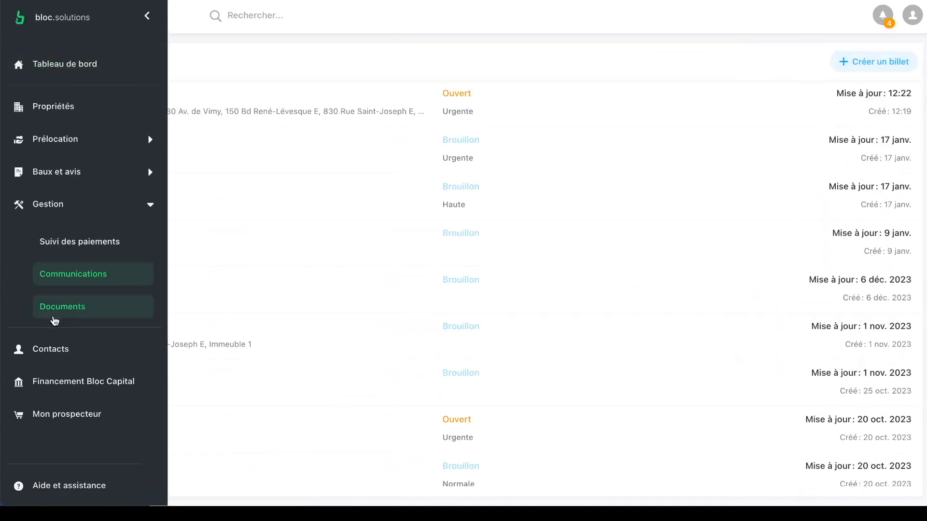
left_click(57, 309)
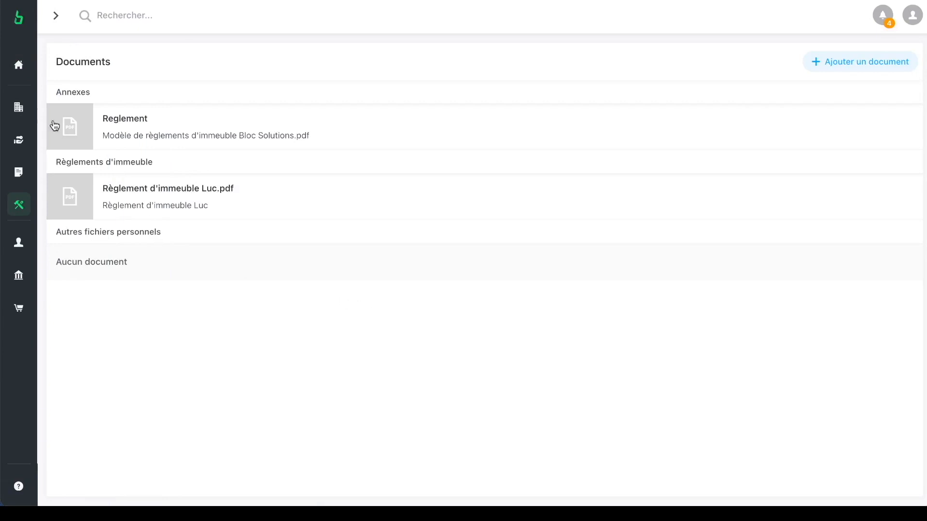
left_click(29, 107)
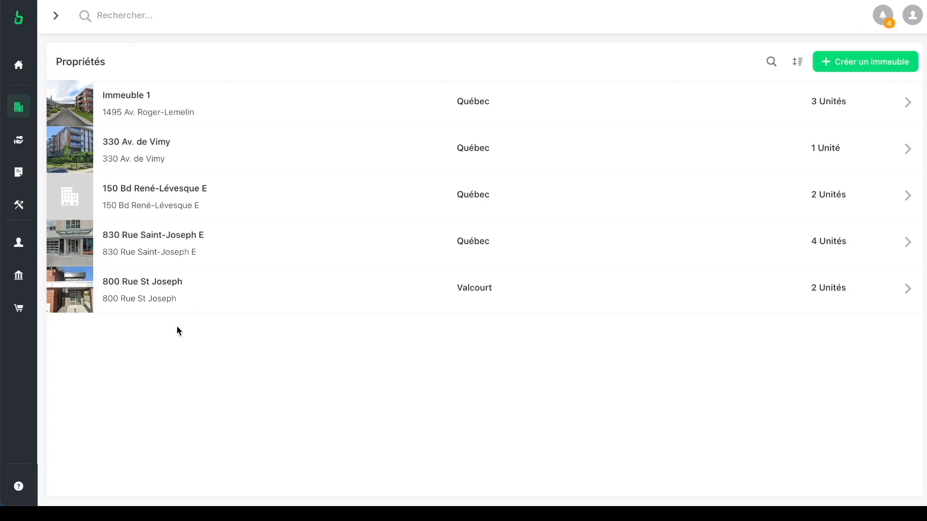
mouse_move(20, 488)
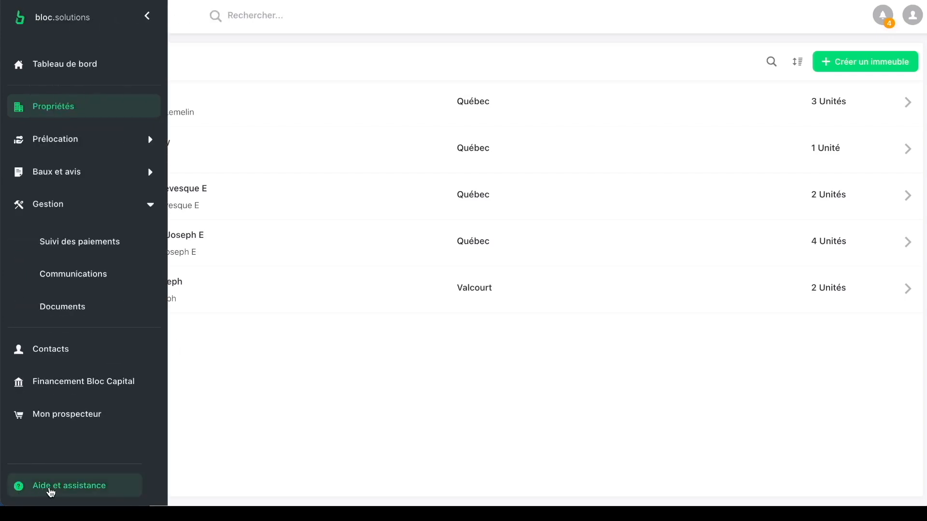
Step: Go to Aide et assistance, open Contacter le support, and close the form unsent
left_click(51, 490)
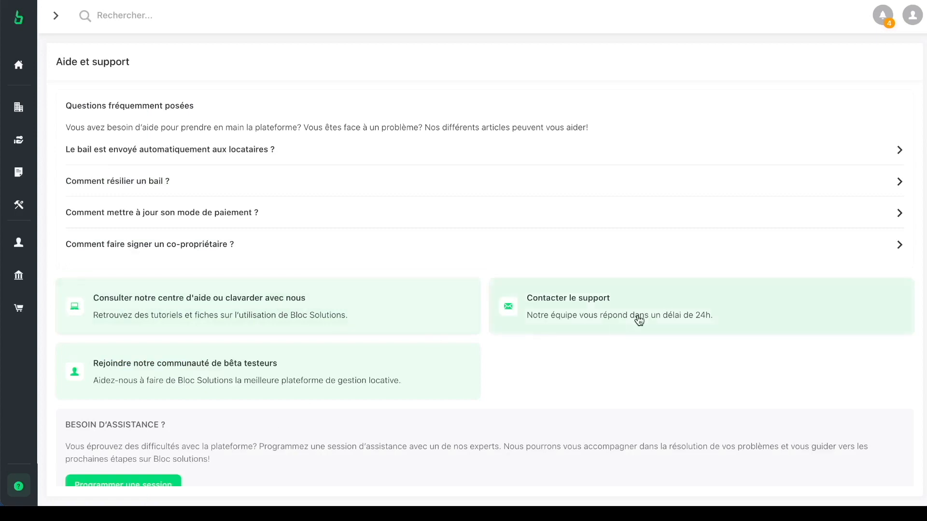
left_click(543, 318)
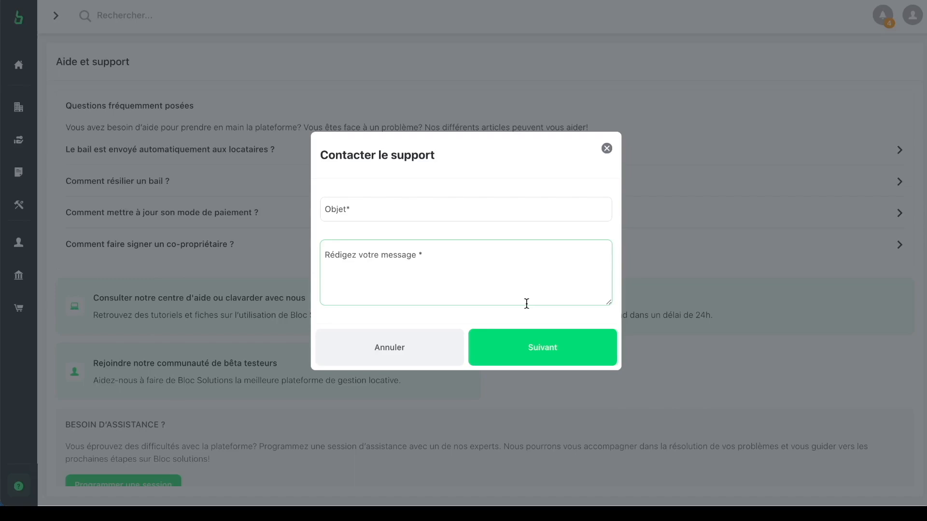
left_click(607, 149)
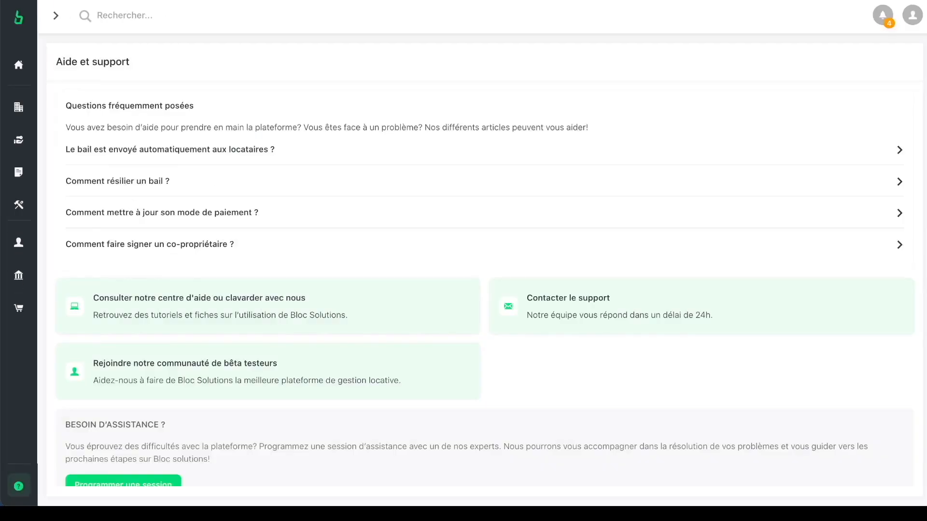